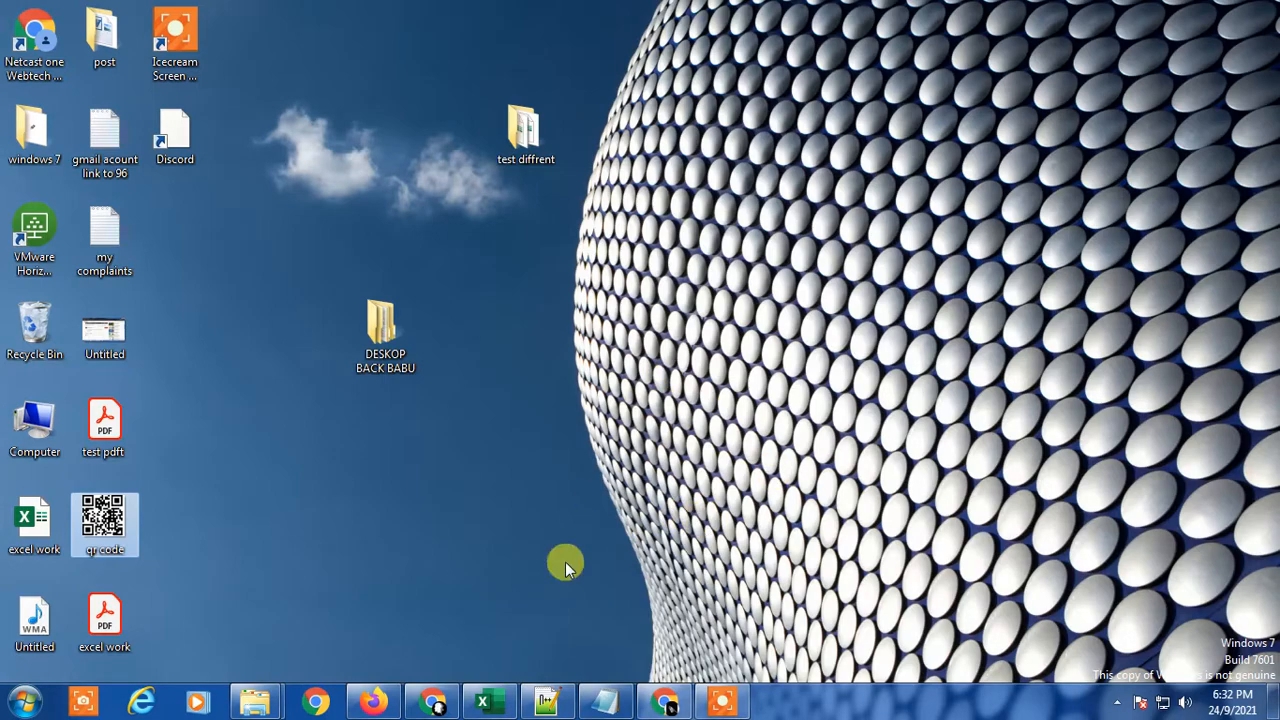
Step: Switch to the Book1 workbook in Excel and look over the data rows on Sheet7
click(490, 703)
click(528, 512)
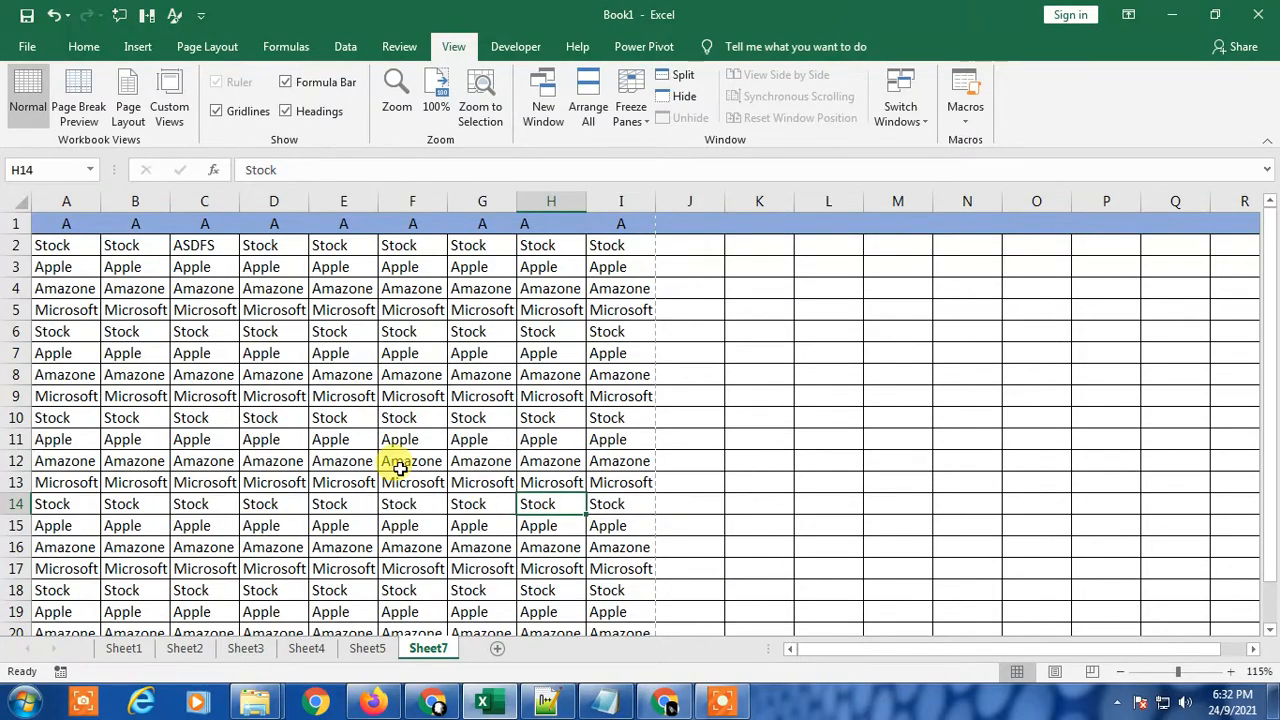
click(84, 46)
click(36, 50)
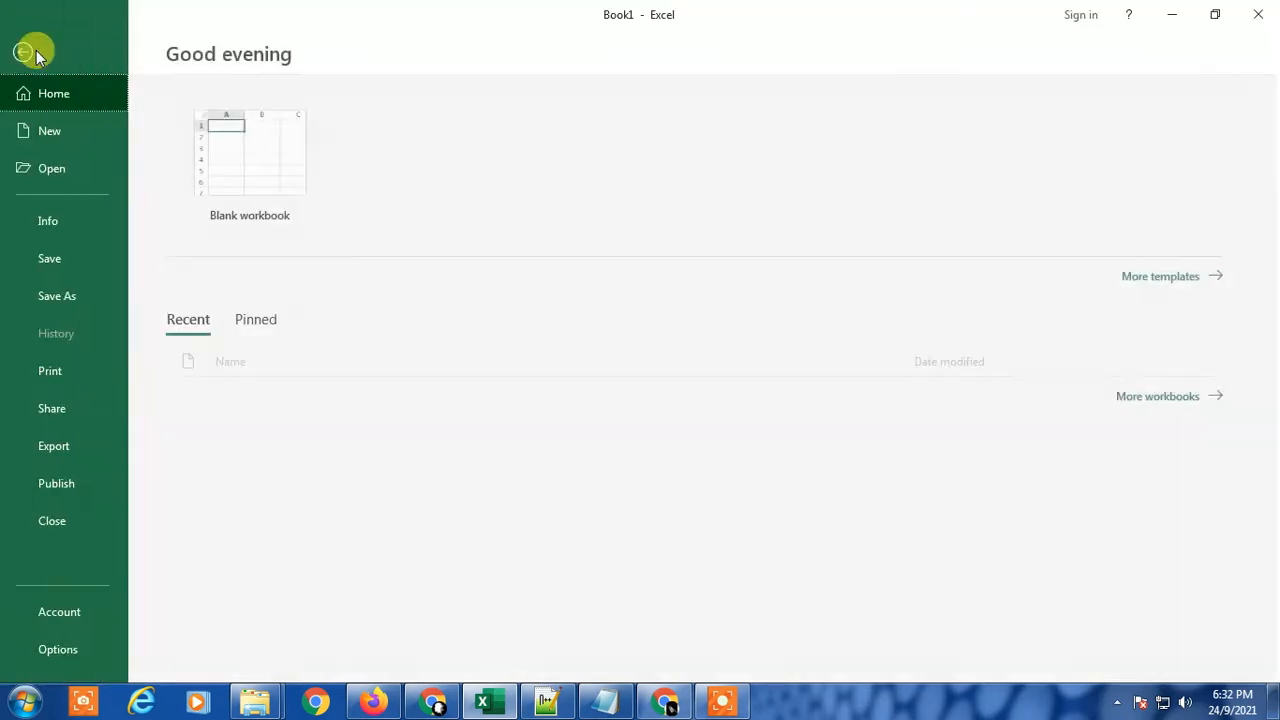
click(33, 49)
scroll(522, 438, down, 4)
scroll(743, 457, down, 5)
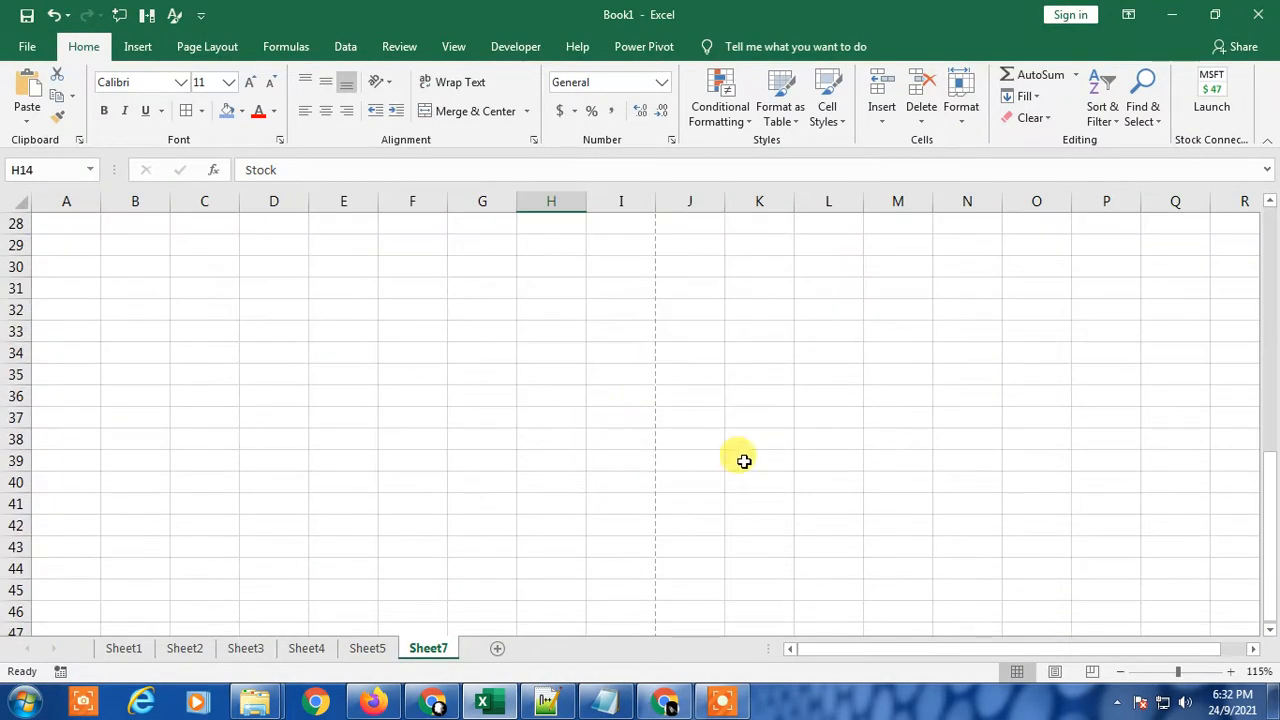
scroll(743, 457, up, 9)
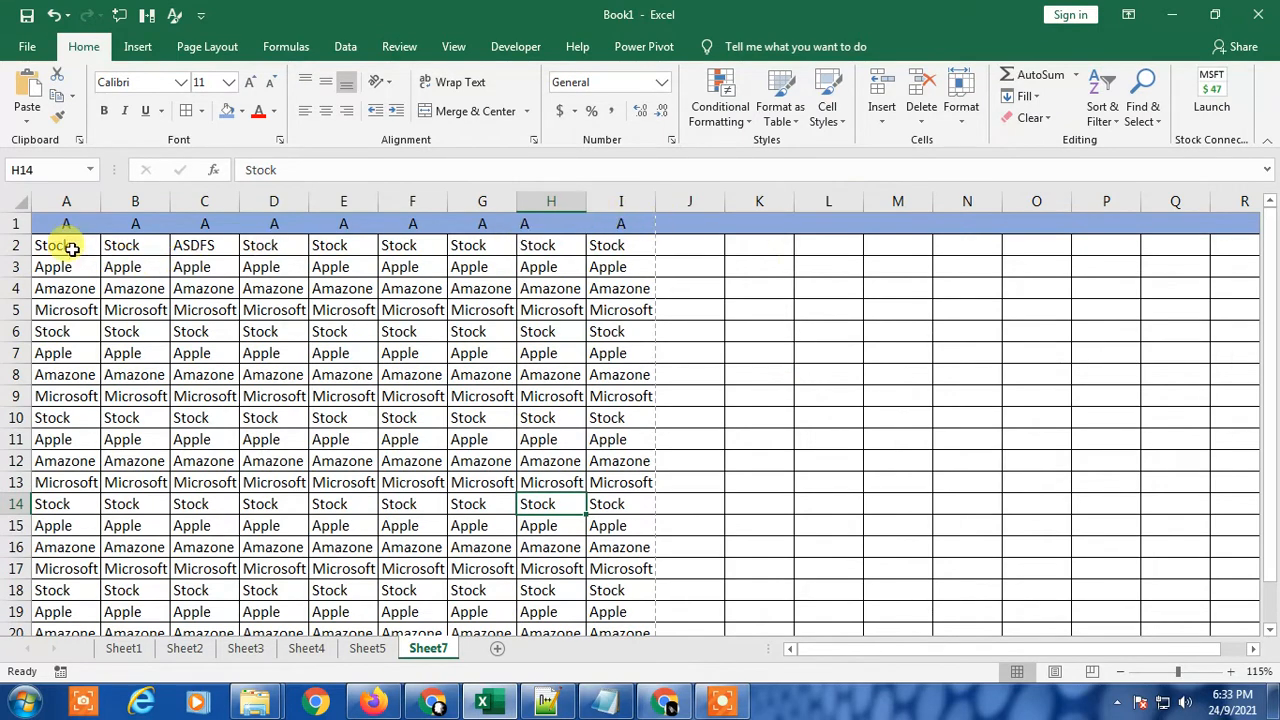
Step: Select the table range A1:I16 and look over the rows down to the table's end
drag(70, 248, 430, 421)
click(214, 248)
drag(86, 221, 625, 550)
scroll(800, 415, down, 6)
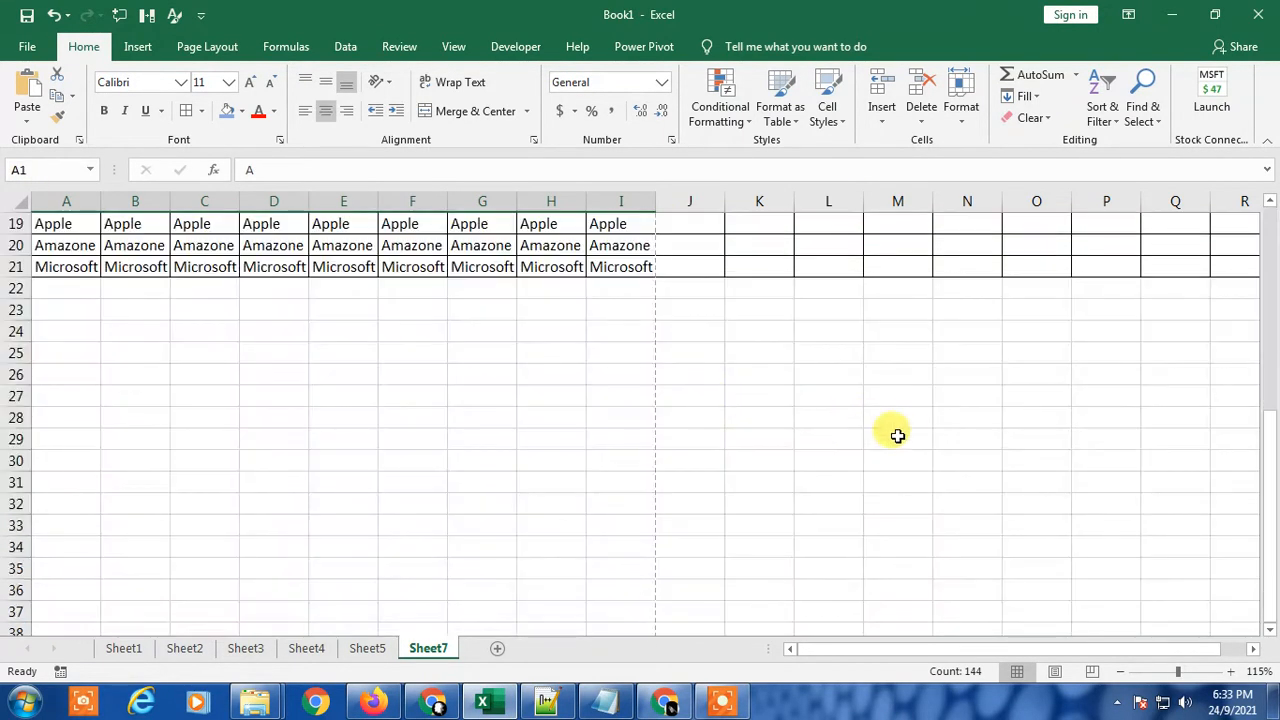
scroll(920, 254, up, 6)
Step: Enter the test text "asdf" in cells M2 and O5
click(898, 250)
text(asdf)
click(1036, 301)
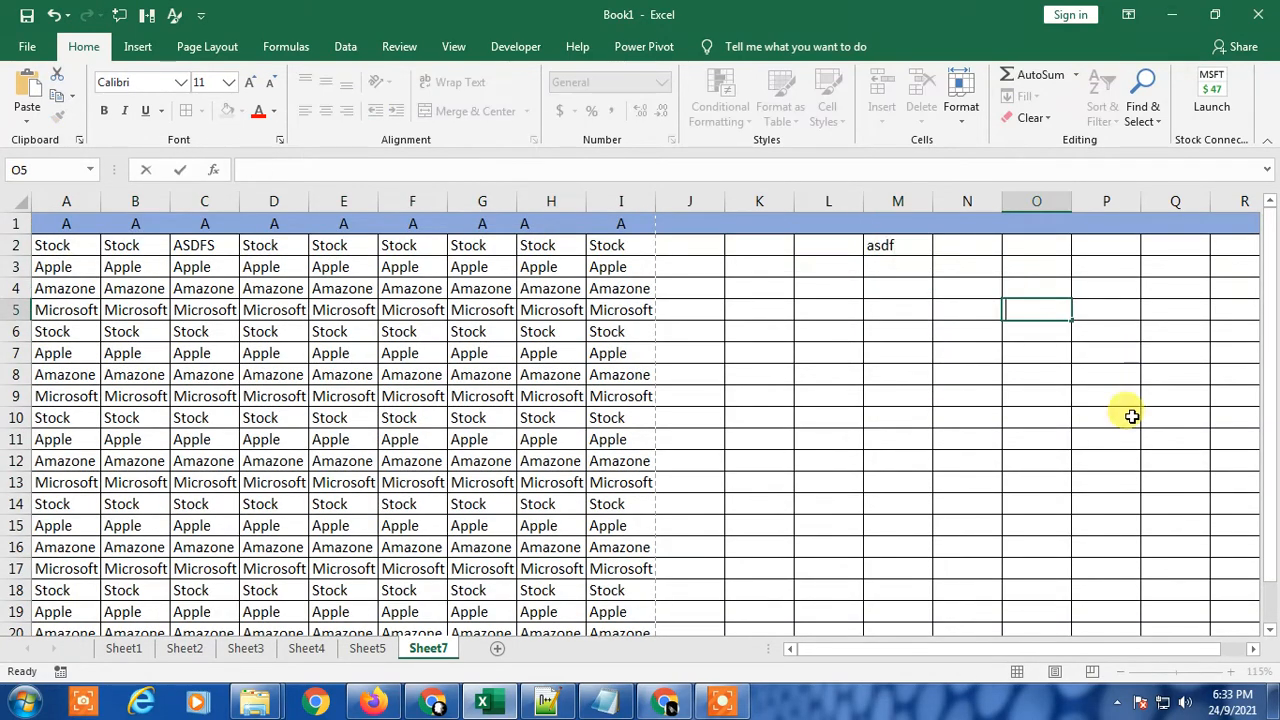
text(asdf)
click(887, 483)
Step: Clear the test text from cells M2 and O5 and return to cell D5 in the table
click(996, 270)
click(912, 252)
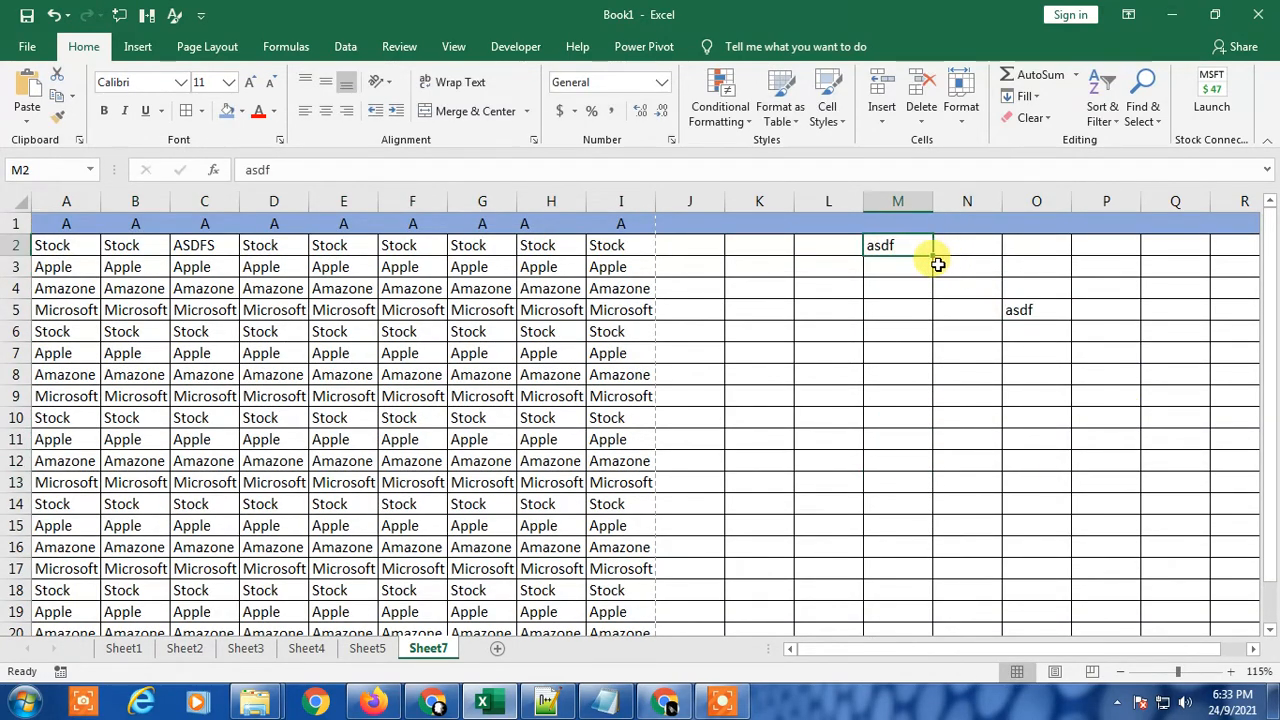
key(Delete)
click(1048, 314)
key(Delete)
click(749, 314)
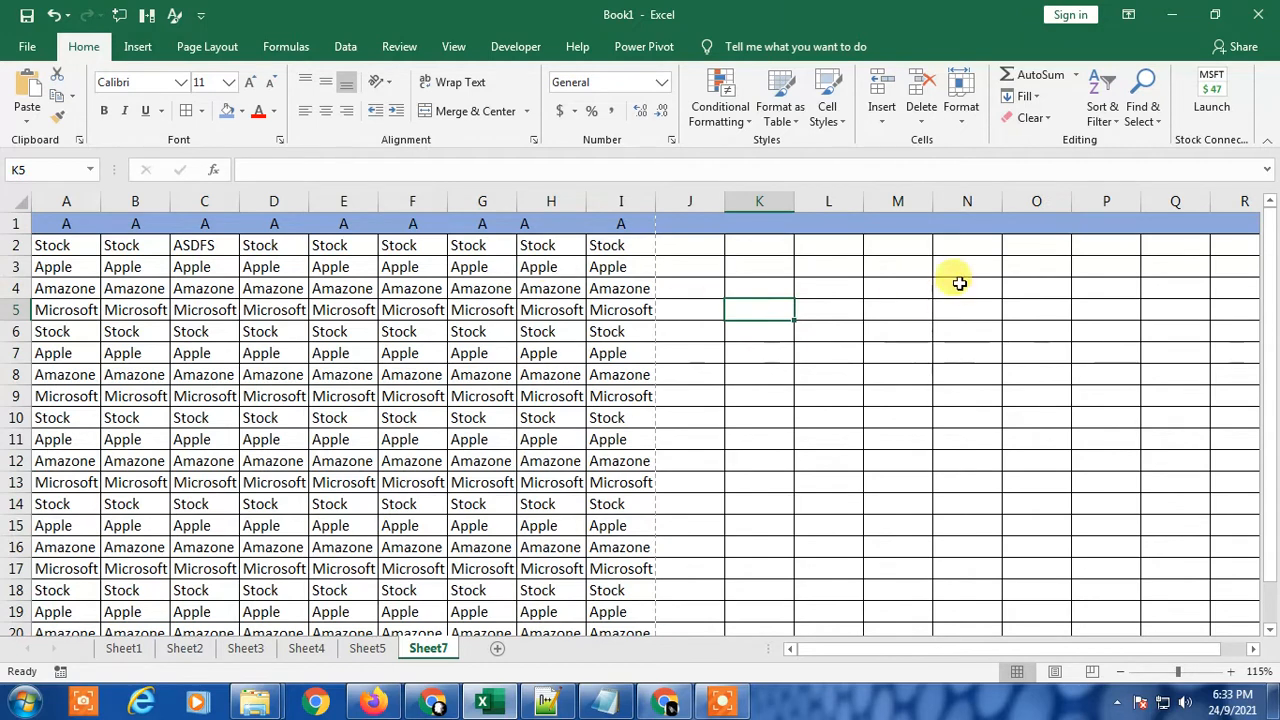
click(958, 272)
click(273, 313)
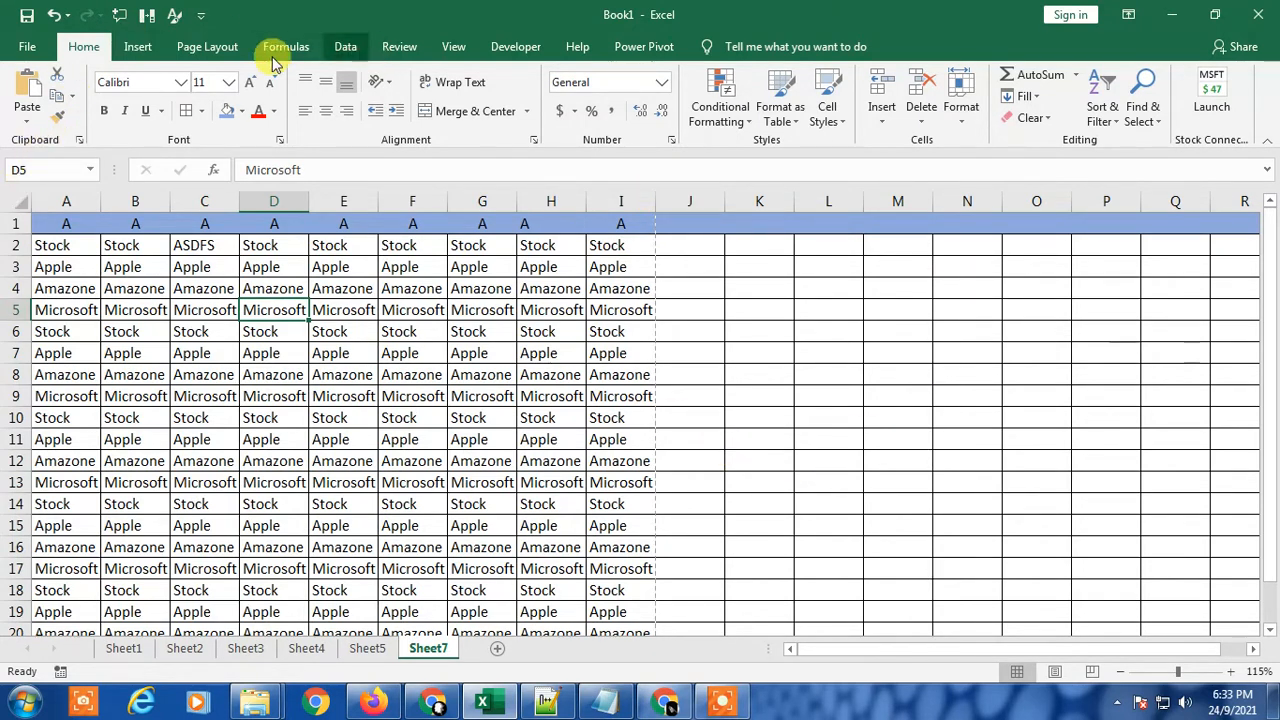
Step: Display Sheet7 in Page Layout view
click(452, 47)
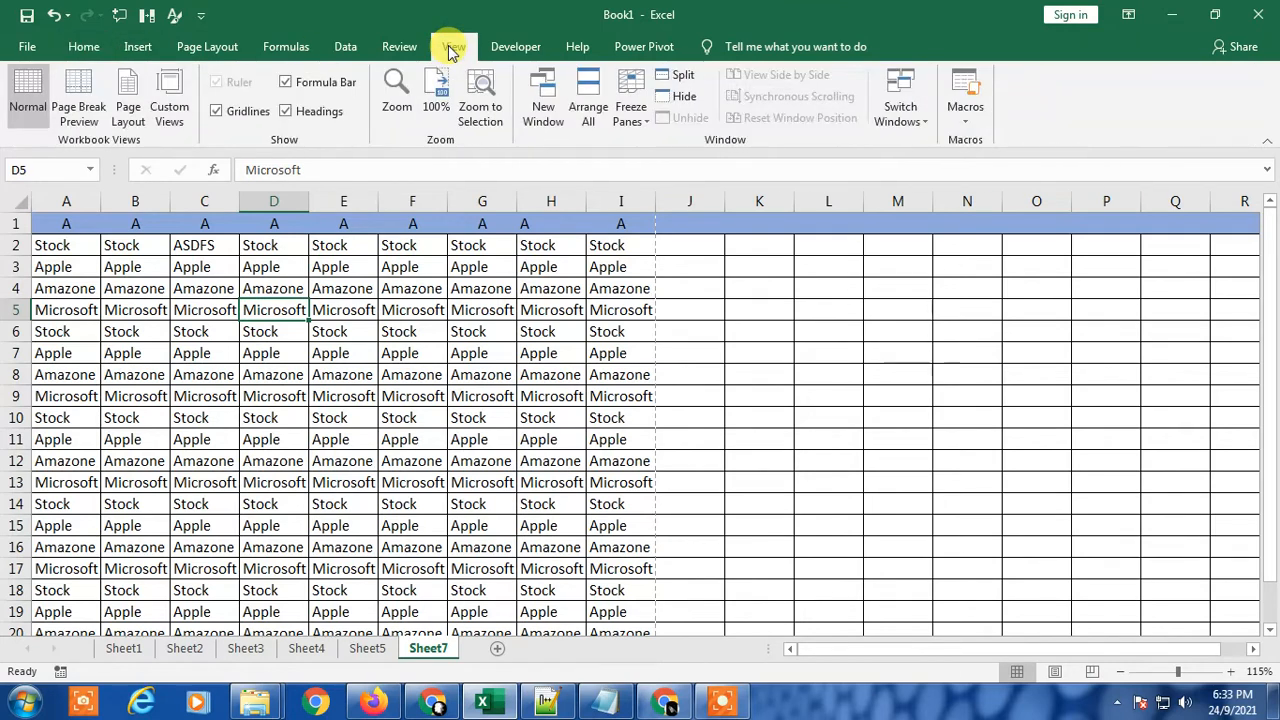
click(130, 96)
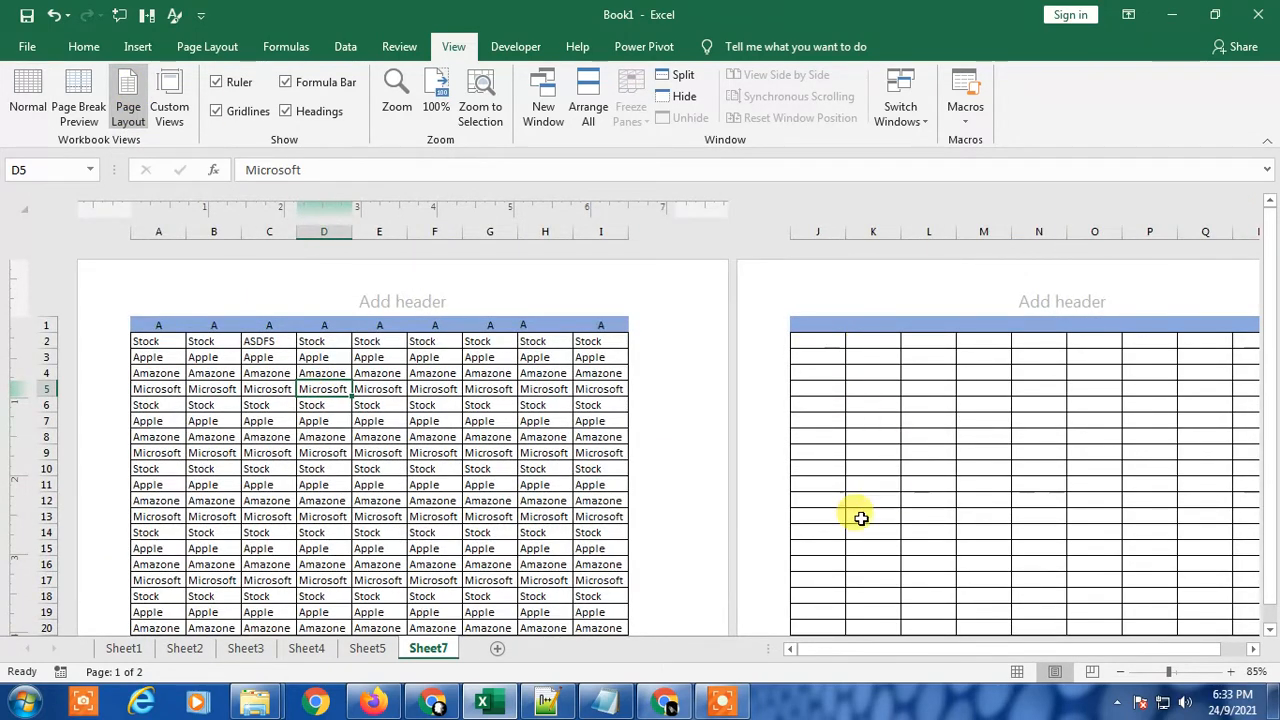
Step: Examine the header and footer areas on both pages of Sheet7
scroll(709, 563, down, 3)
scroll(709, 563, up, 3)
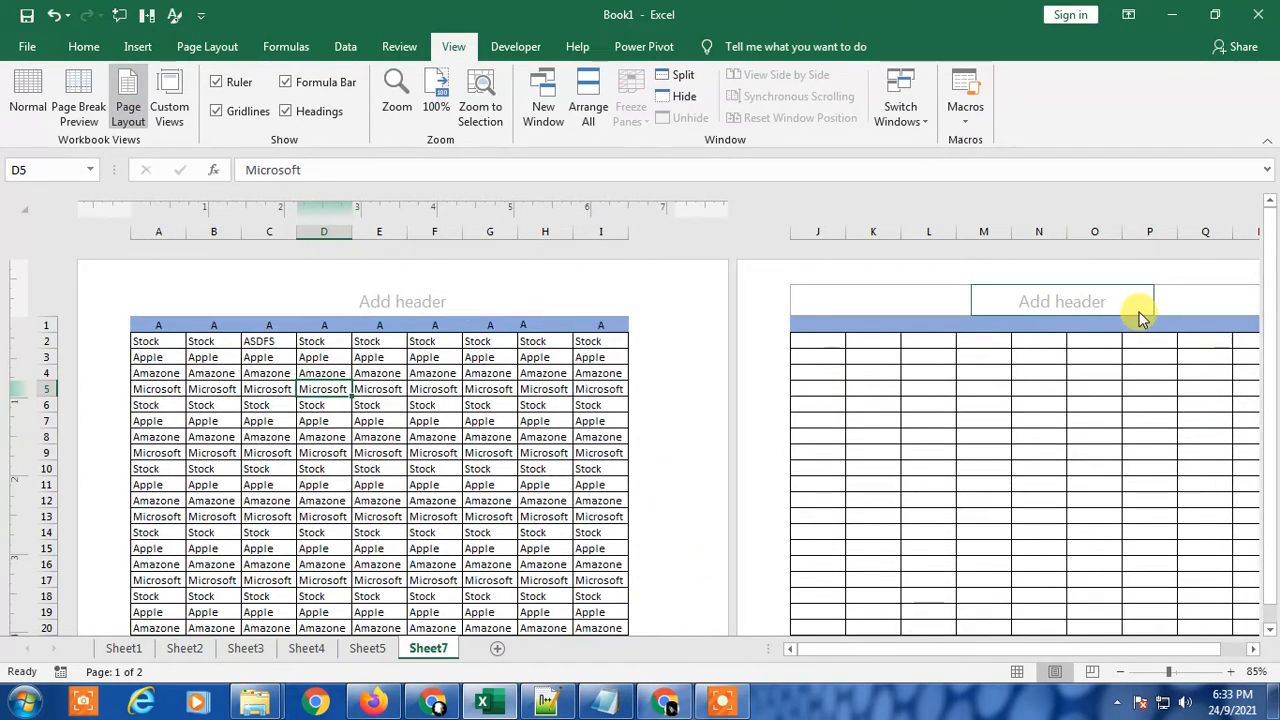
scroll(614, 471, down, 8)
scroll(614, 471, up, 8)
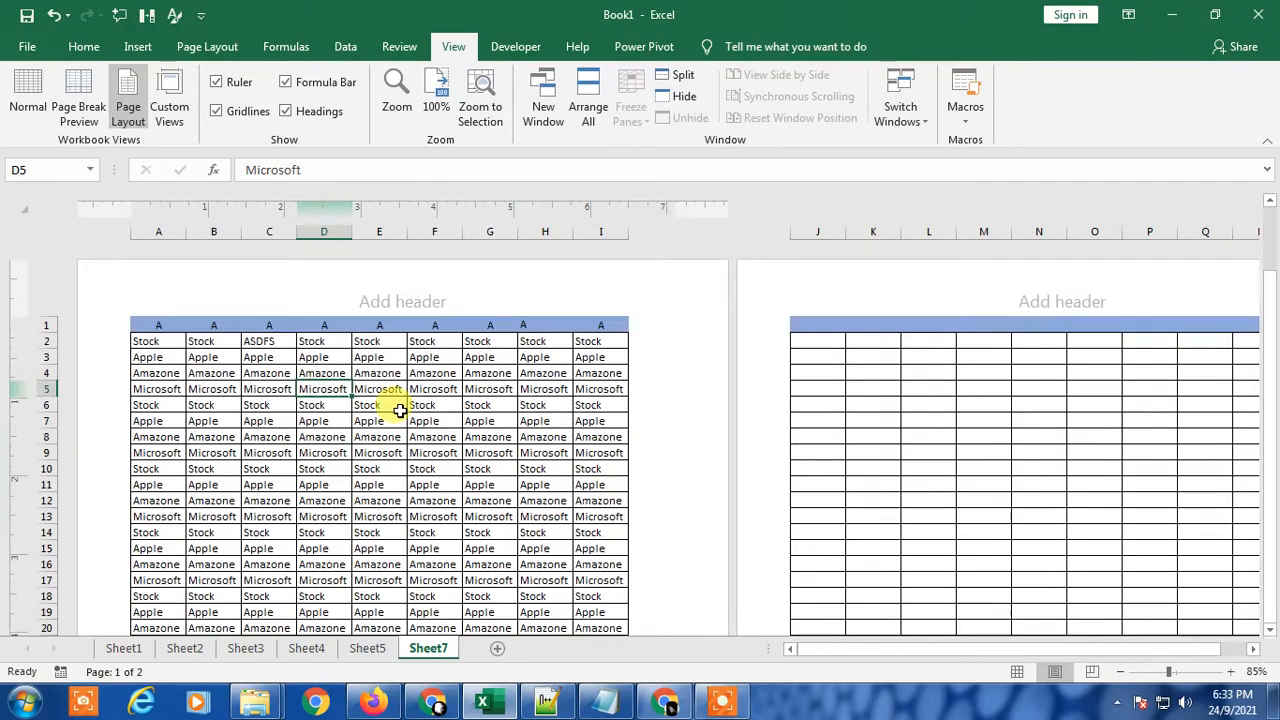
scroll(1098, 537, down, 4)
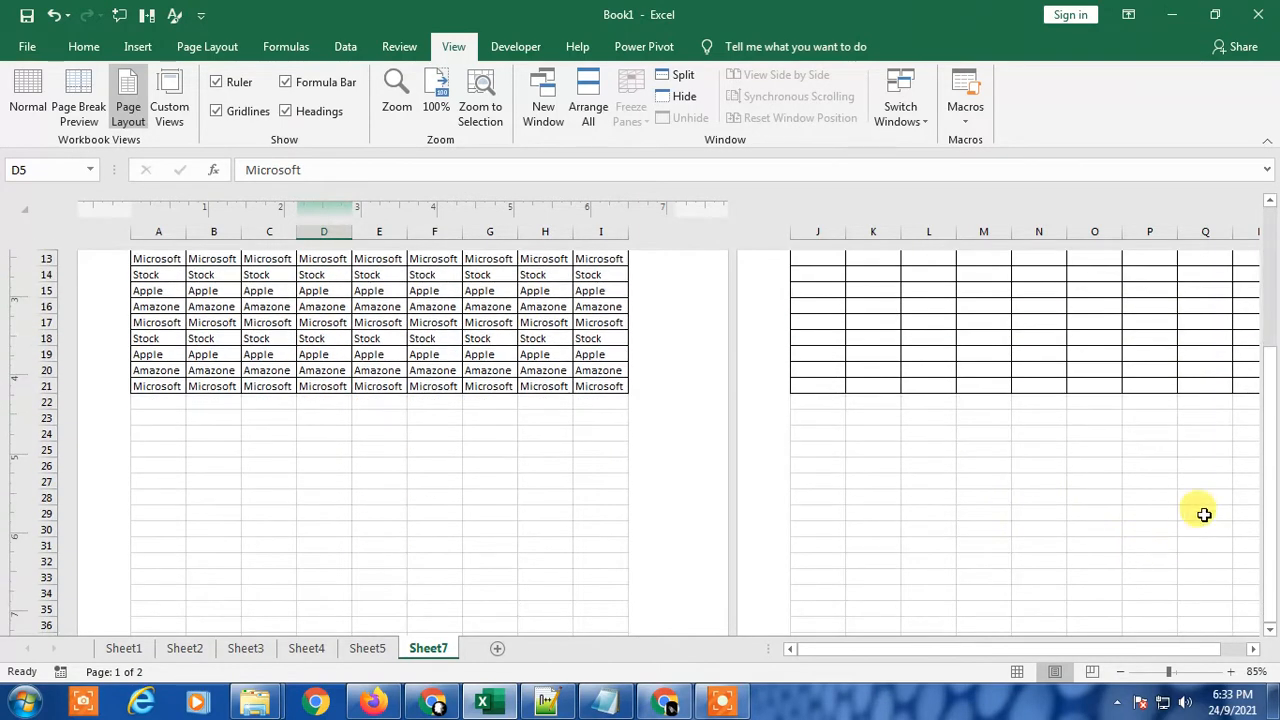
scroll(1195, 514, up, 2)
scroll(540, 515, down, 3)
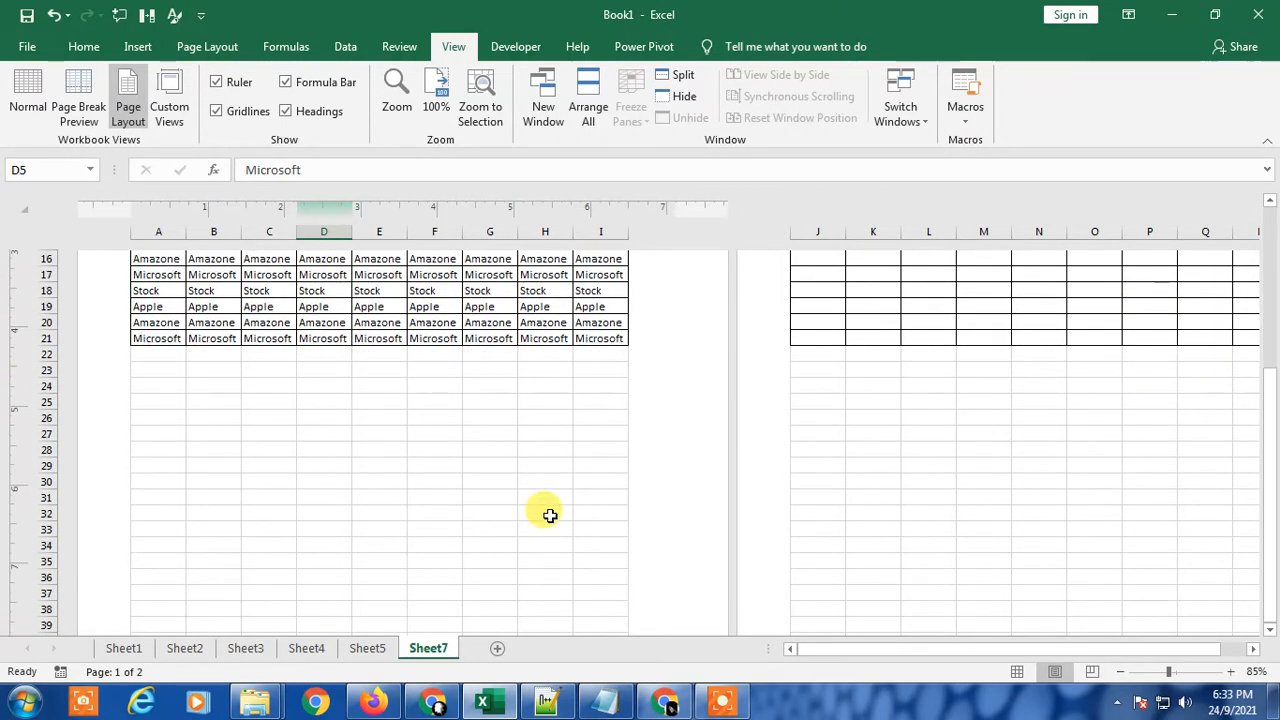
scroll(550, 515, down, 8)
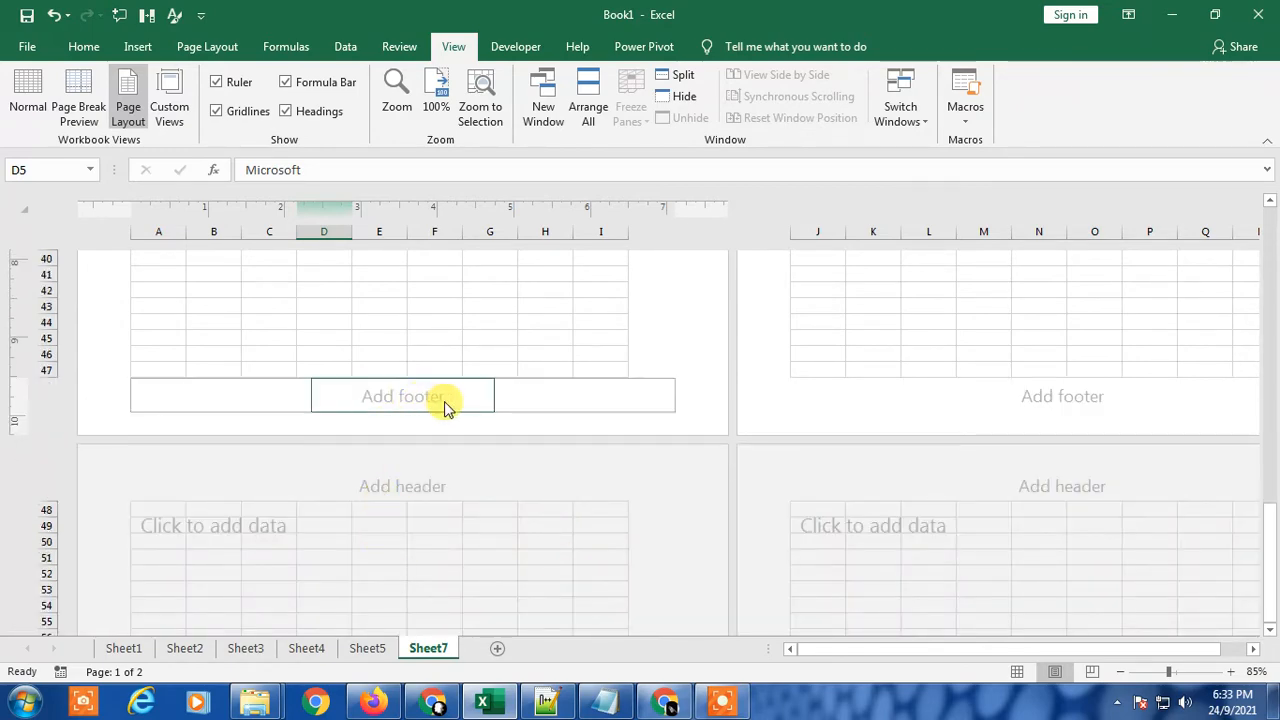
scroll(634, 471, up, 12)
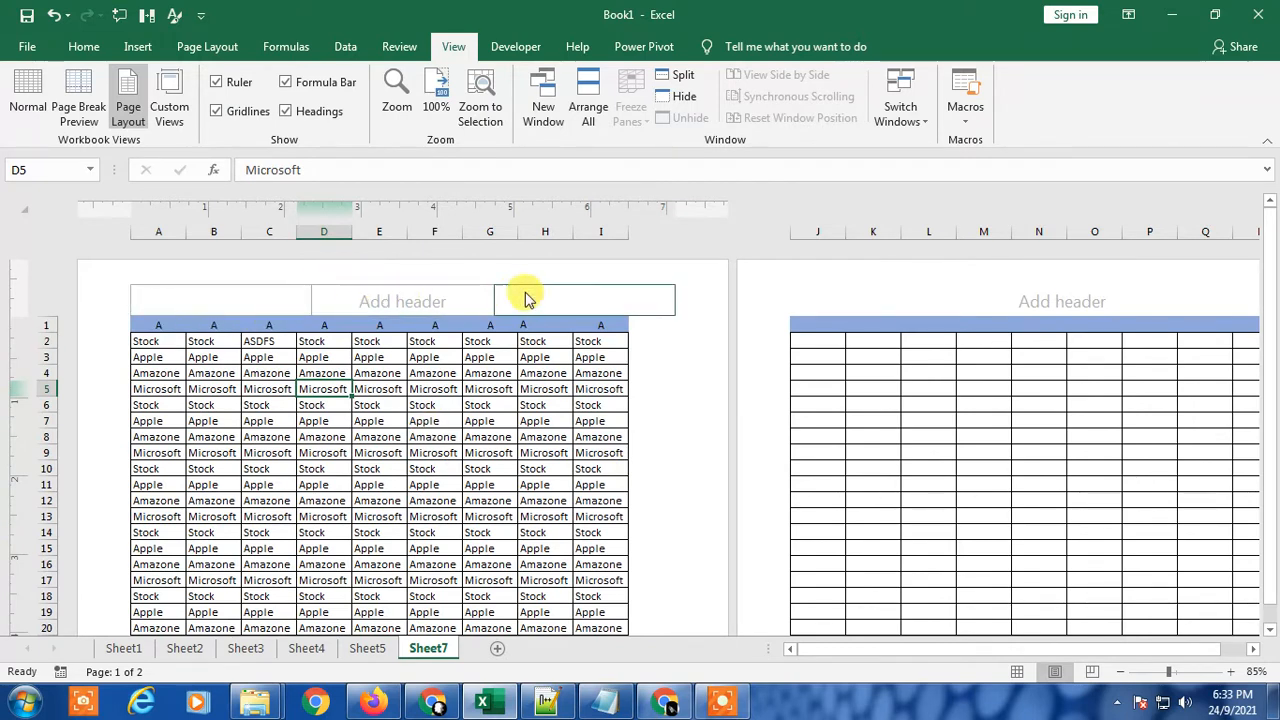
Step: Insert a page number element in the left section of the first page header
click(182, 306)
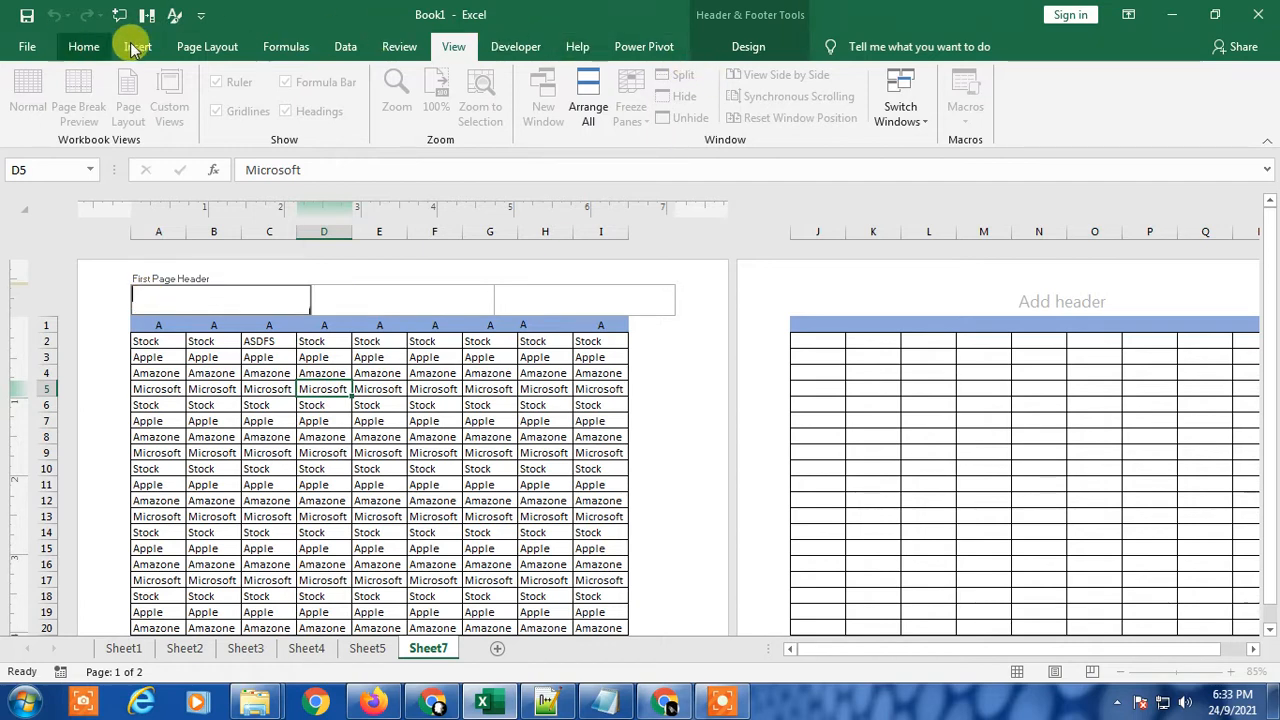
click(743, 44)
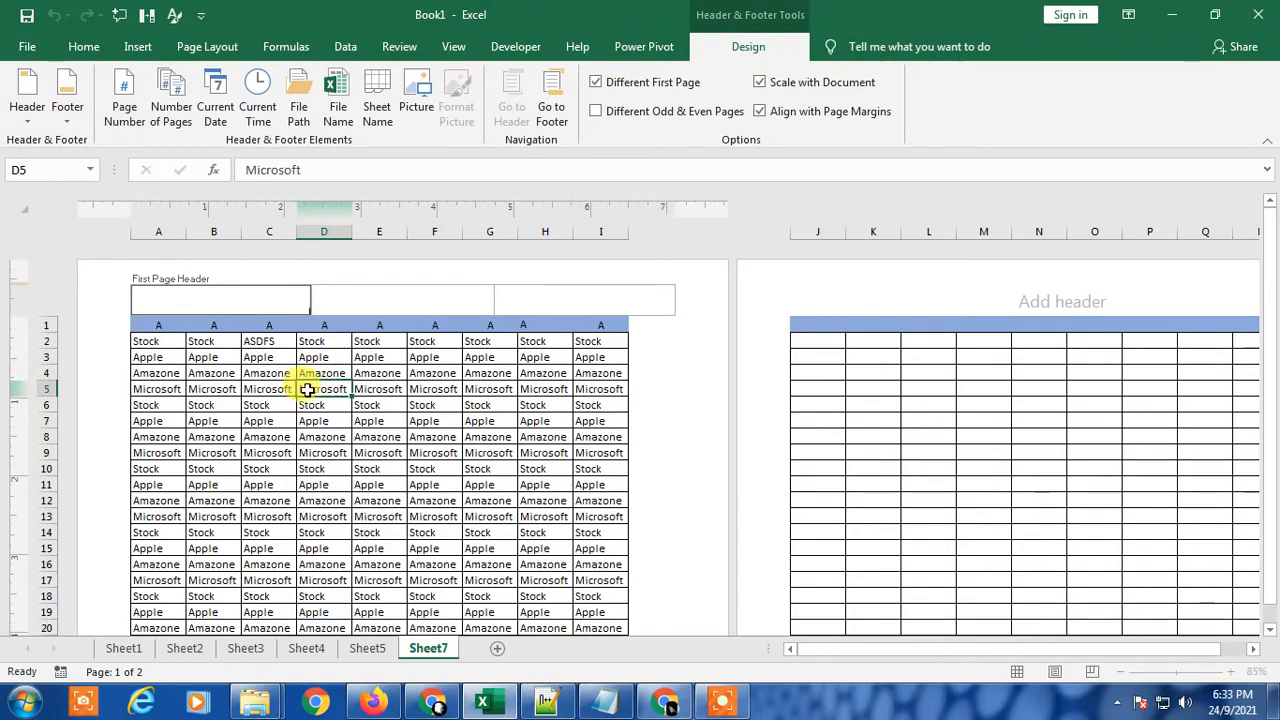
click(121, 89)
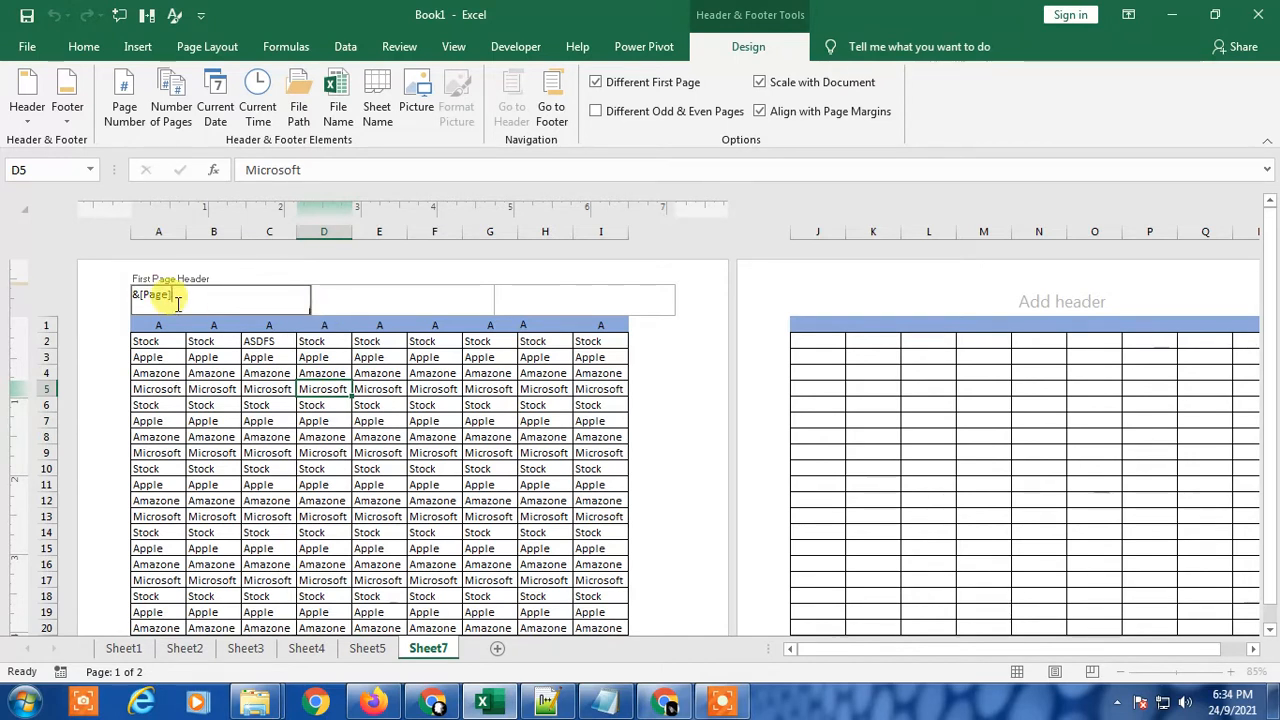
click(666, 388)
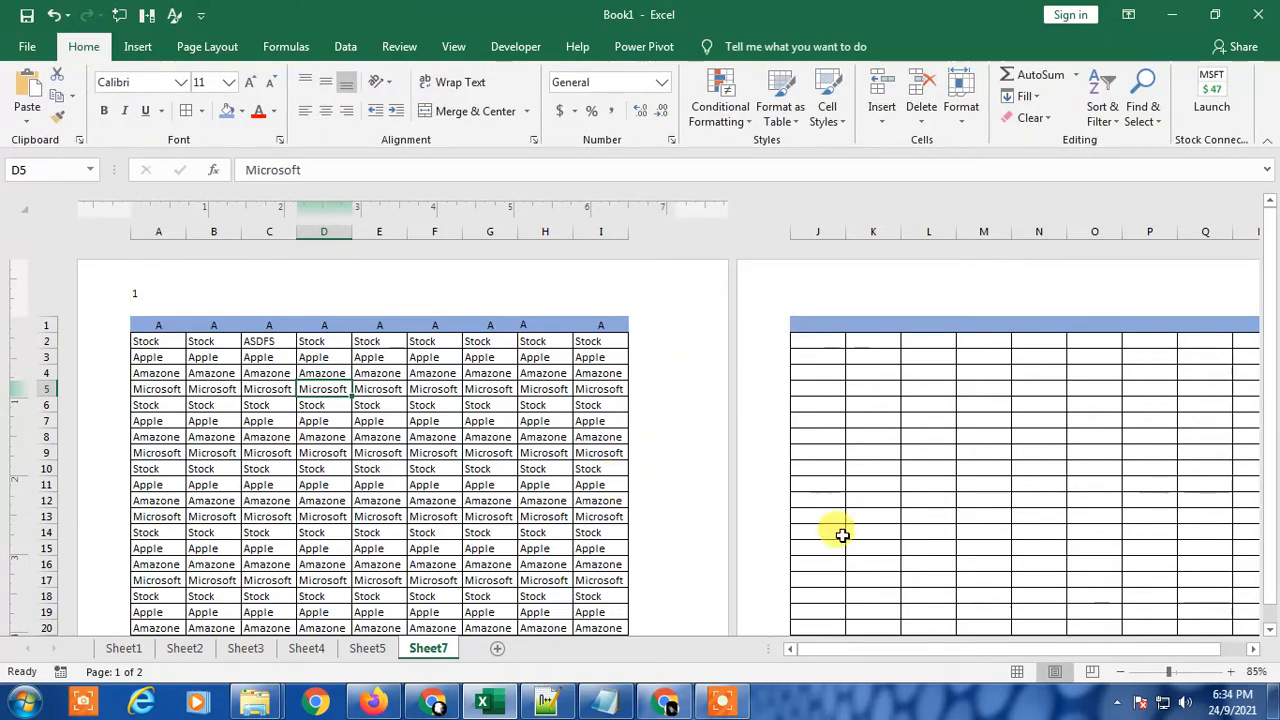
Step: Check the header of the second page and the pages' footers for the page number
mouse_move(826, 652)
mouse_down()
mouse_move(925, 648)
mouse_move(846, 660)
mouse_up()
scroll(858, 540, down, 3)
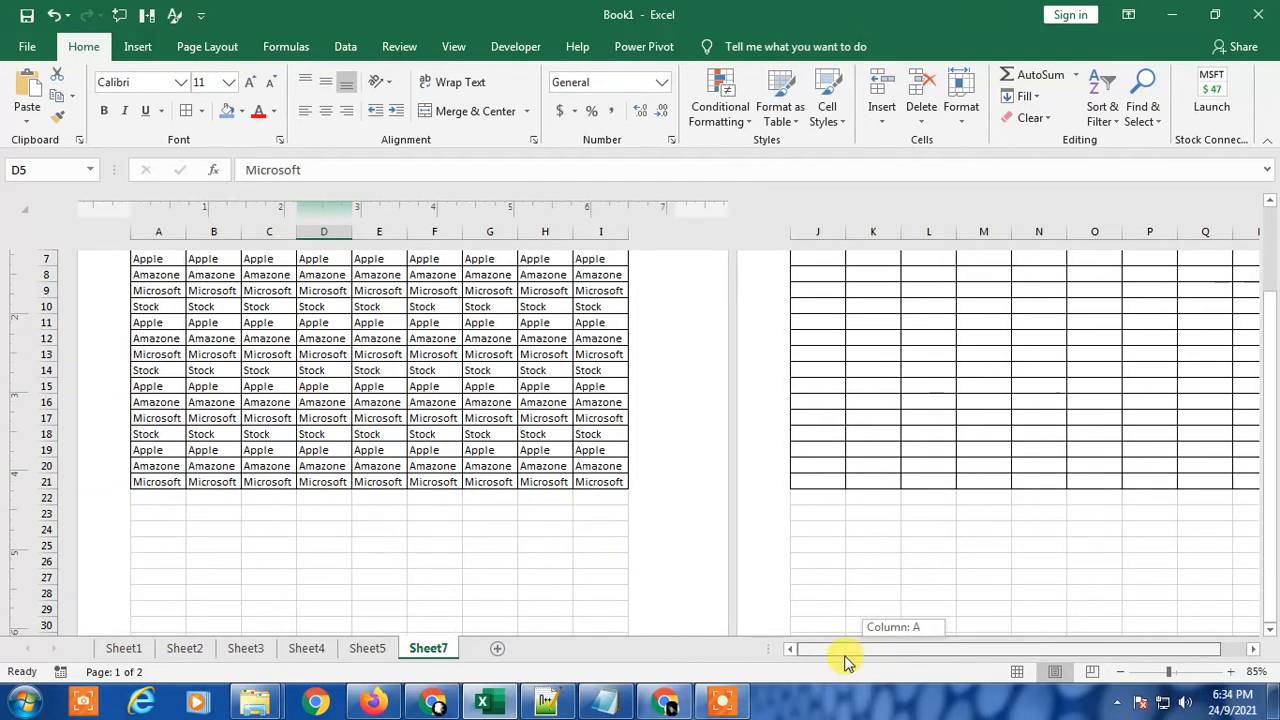
scroll(565, 506, down, 3)
scroll(565, 506, down, 3)
scroll(623, 512, up, 8)
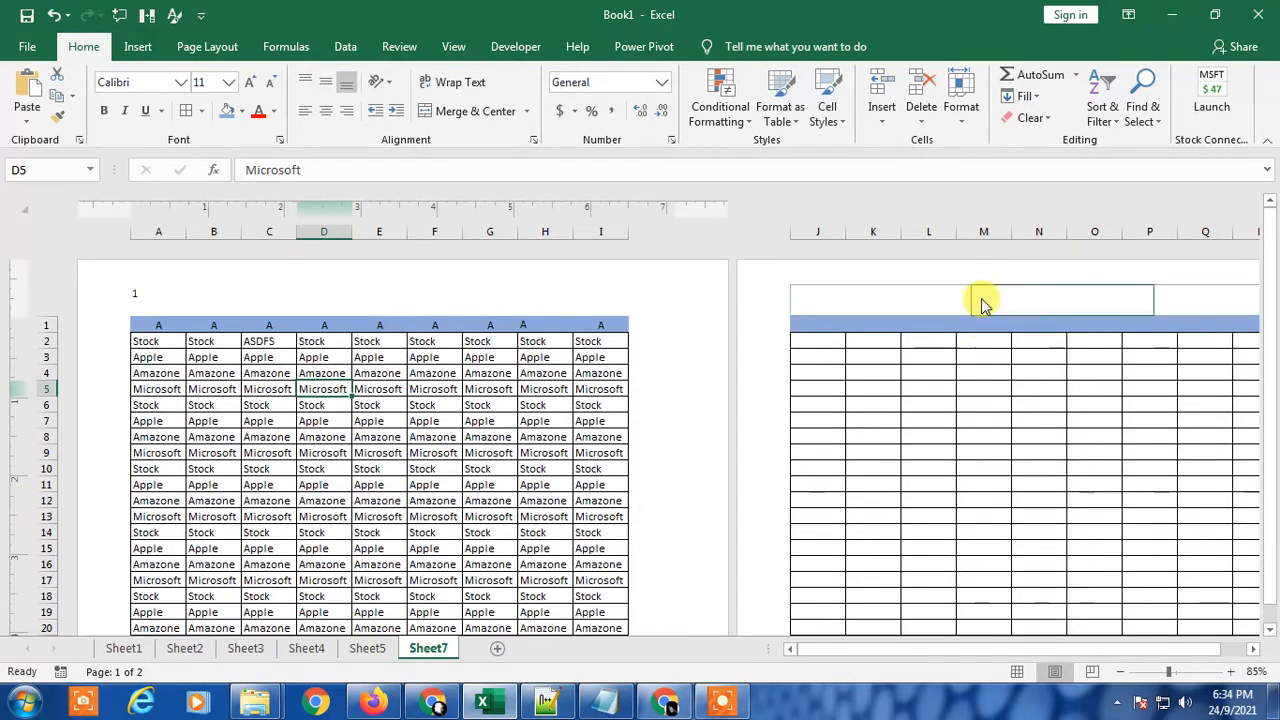
click(950, 302)
click(870, 402)
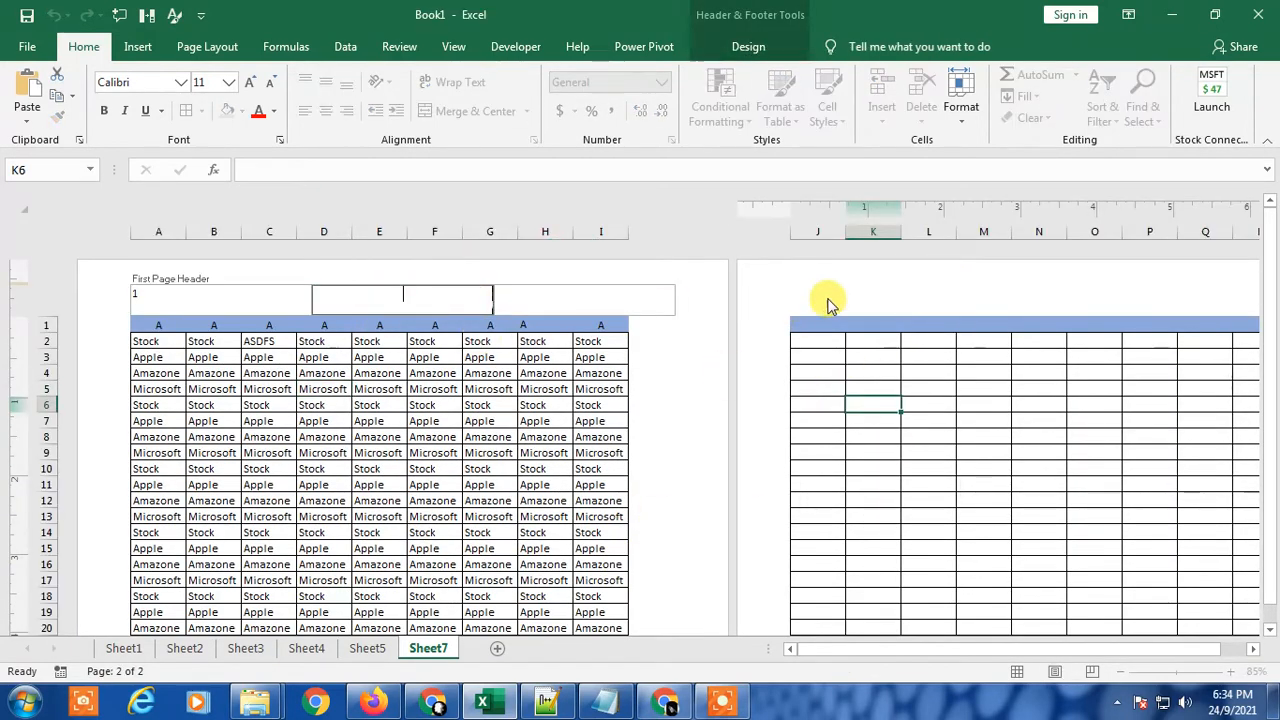
Step: Turn off Different First Page and insert the page number element in the left section of the header
click(180, 287)
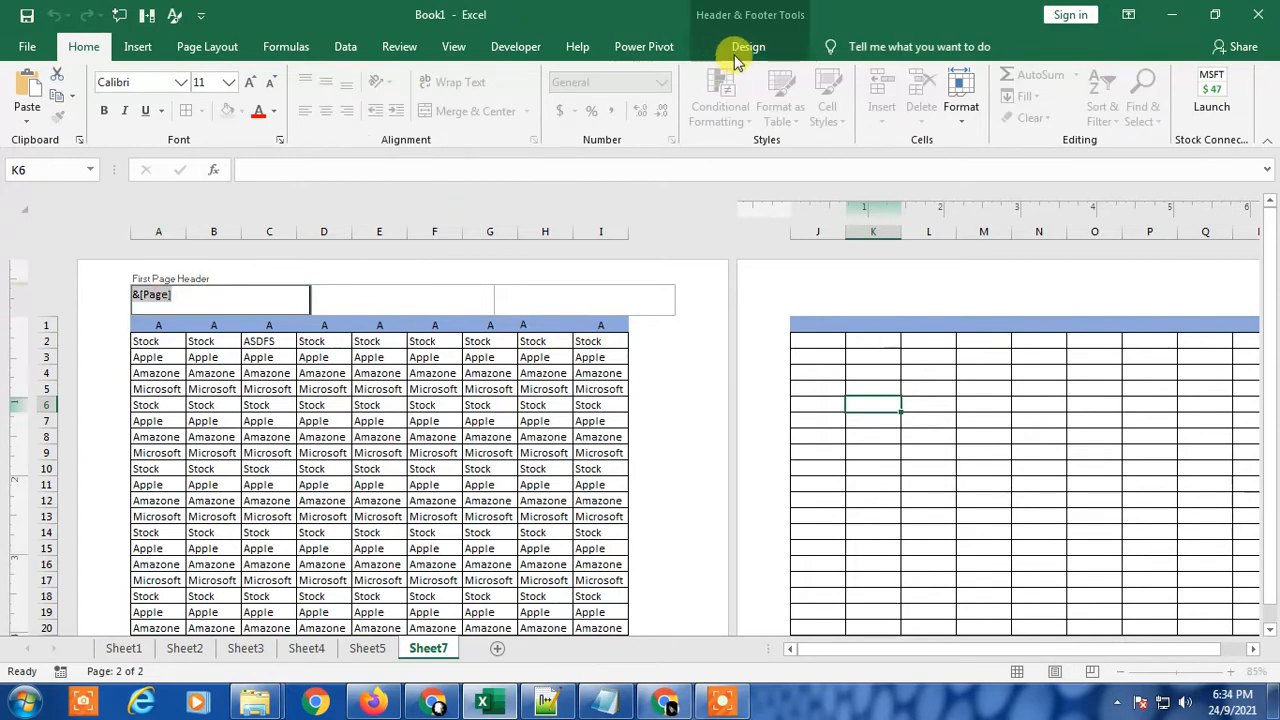
click(745, 47)
click(596, 82)
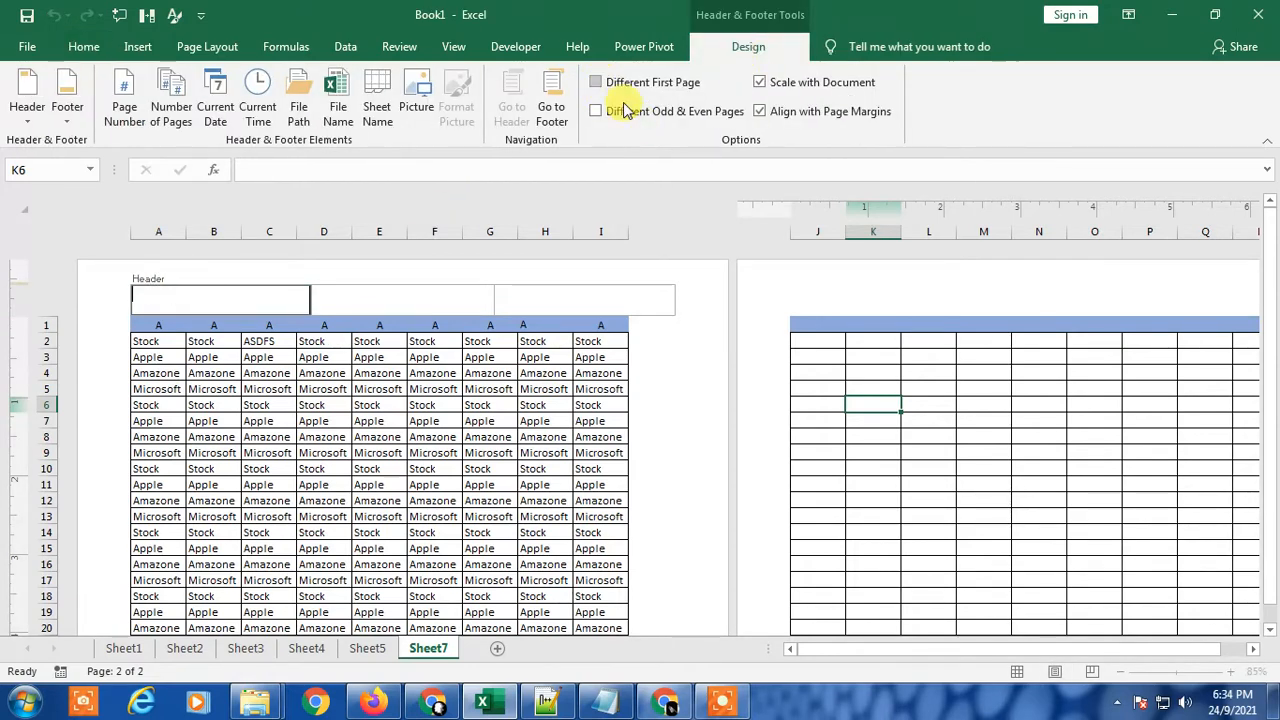
click(571, 396)
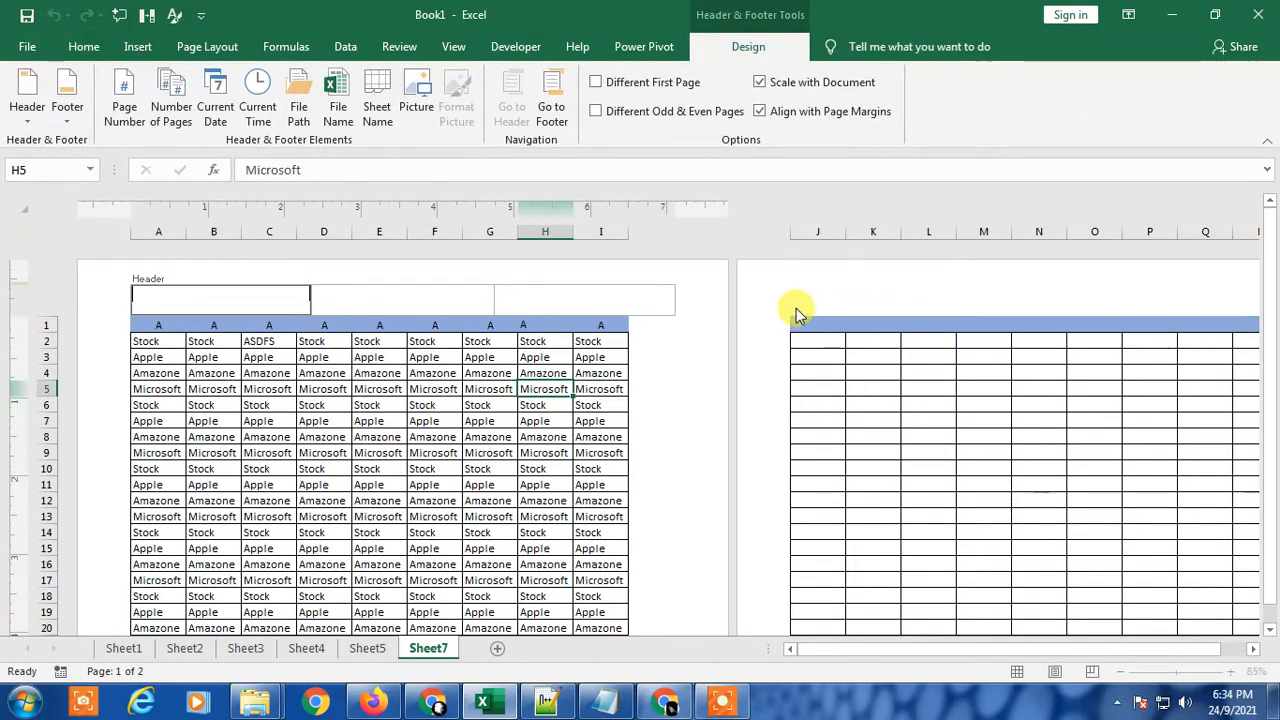
click(124, 113)
click(490, 403)
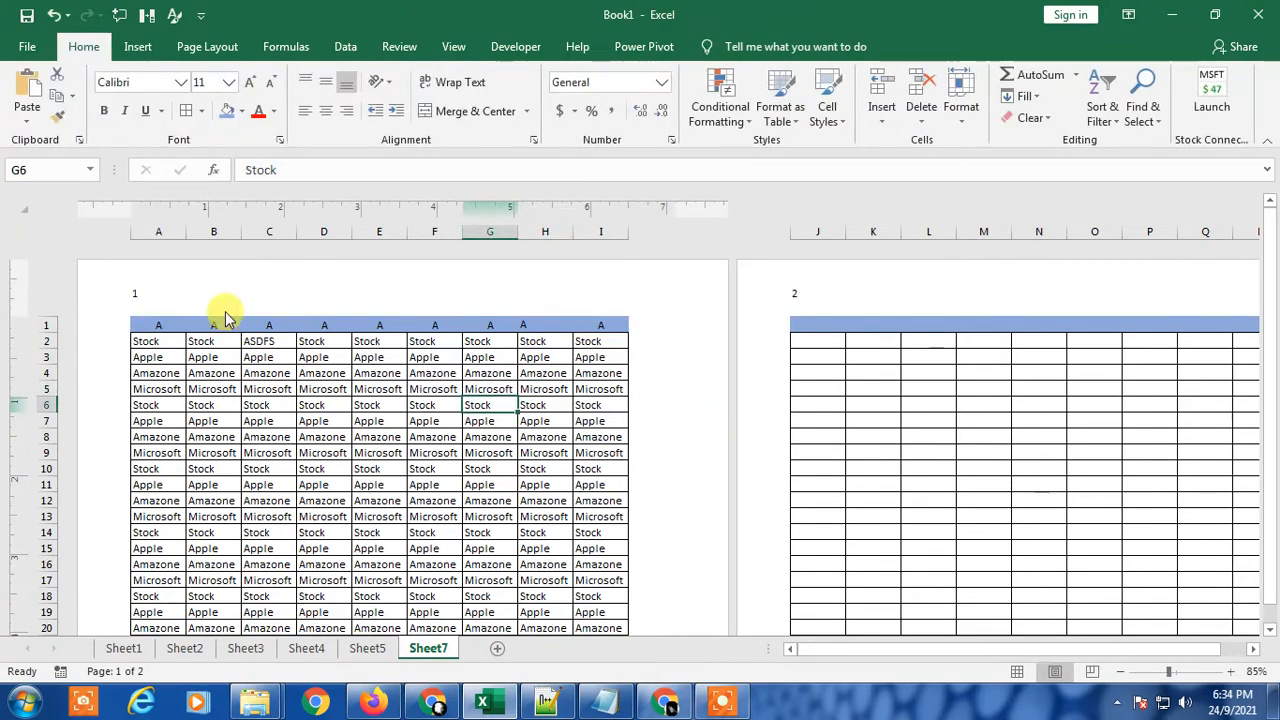
Step: Inspect the page number in the headers of both pages and look over the rest of the pages
click(145, 292)
click(213, 372)
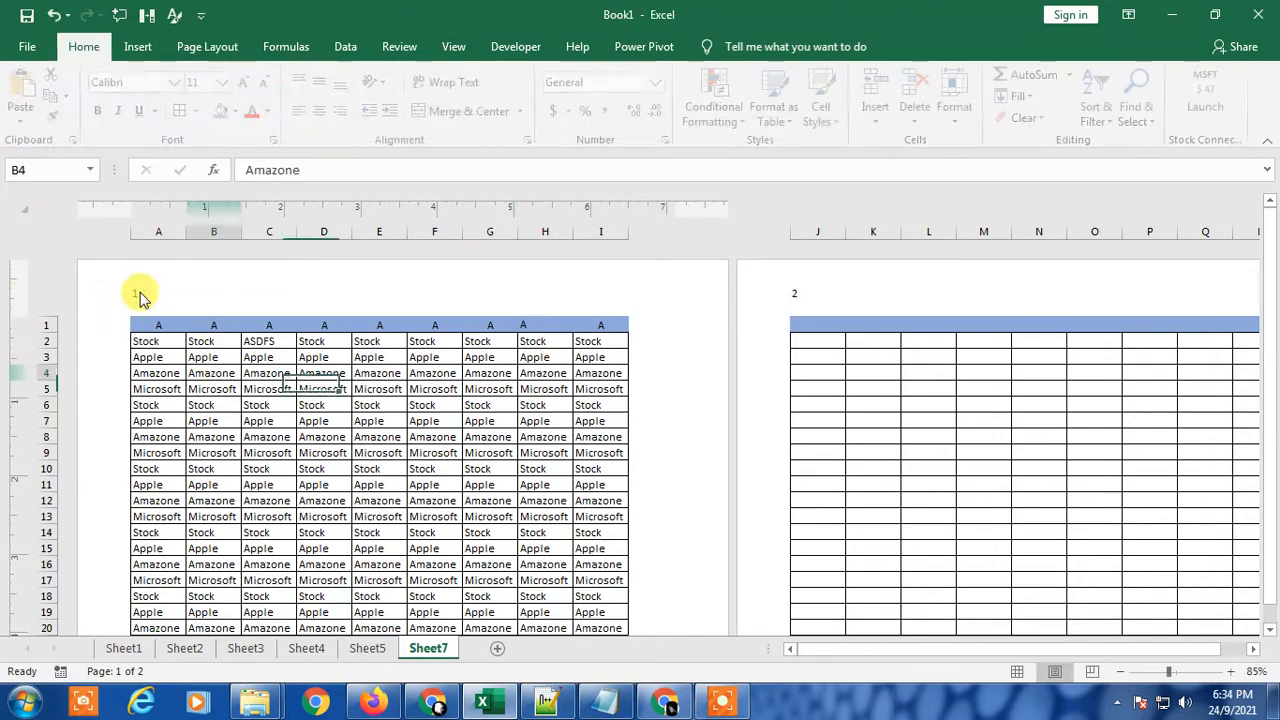
click(811, 298)
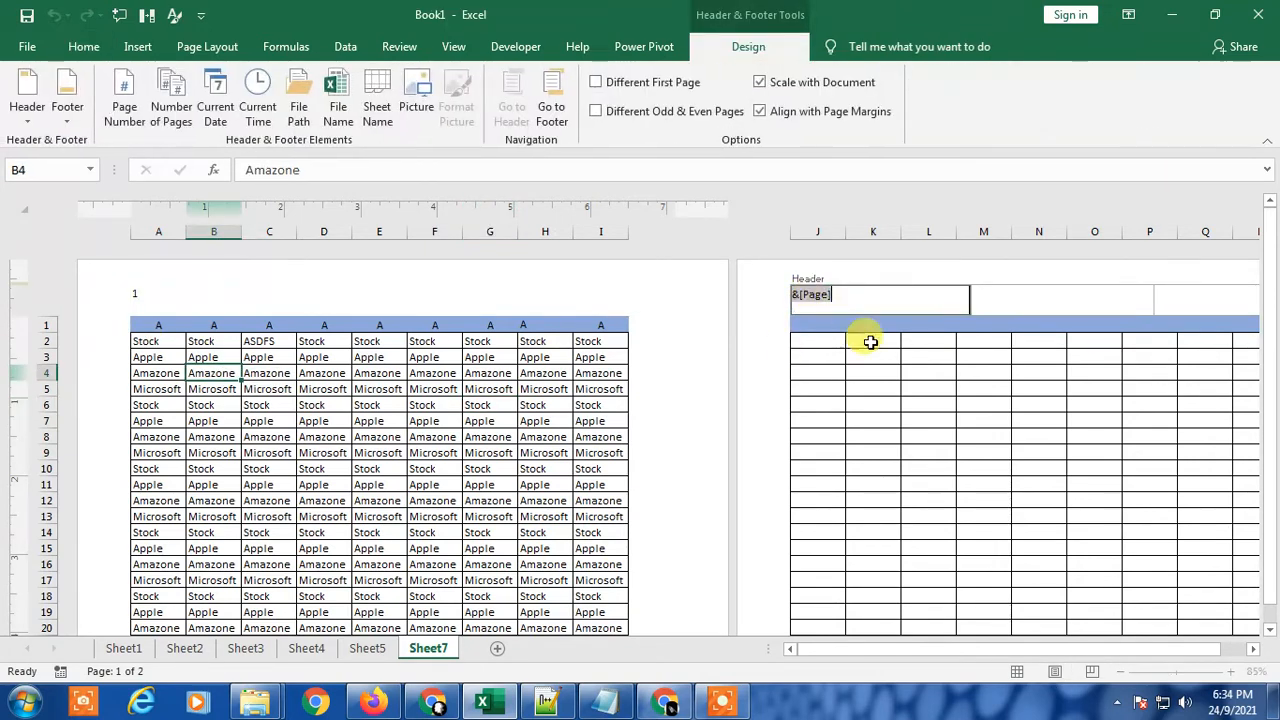
click(716, 382)
scroll(670, 440, down, 6)
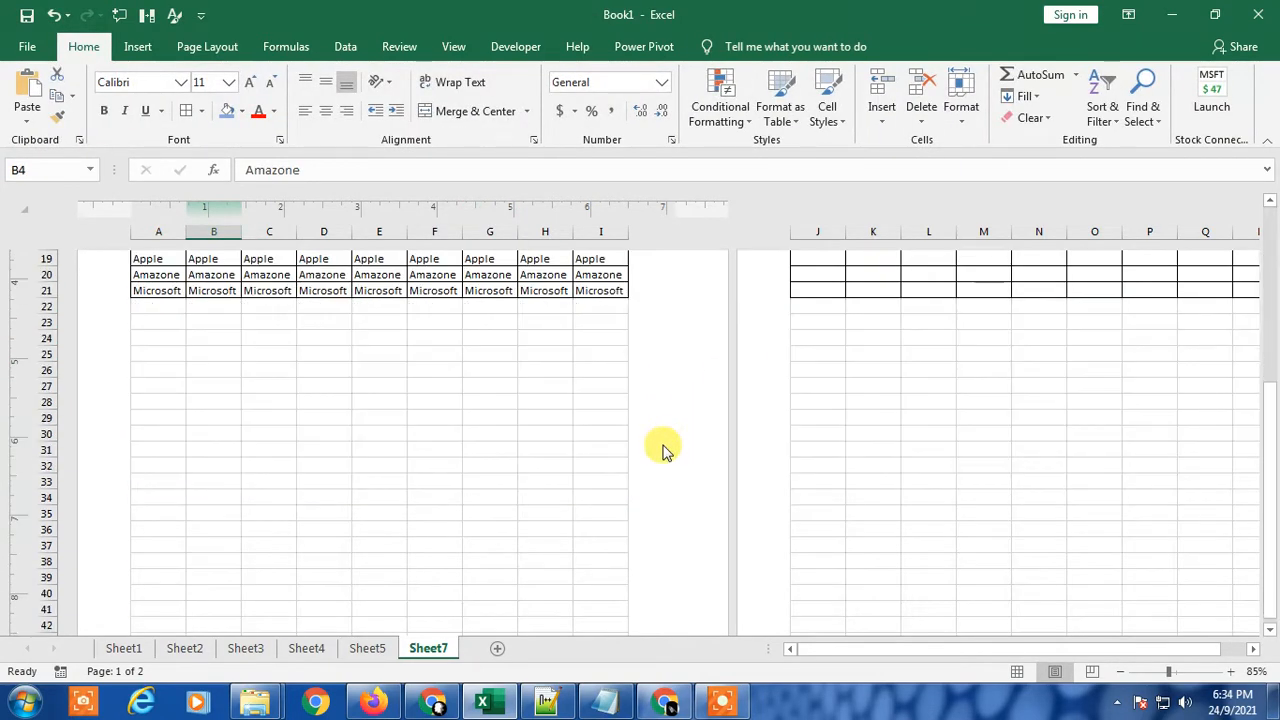
scroll(663, 449, down, 10)
scroll(610, 455, up, 10)
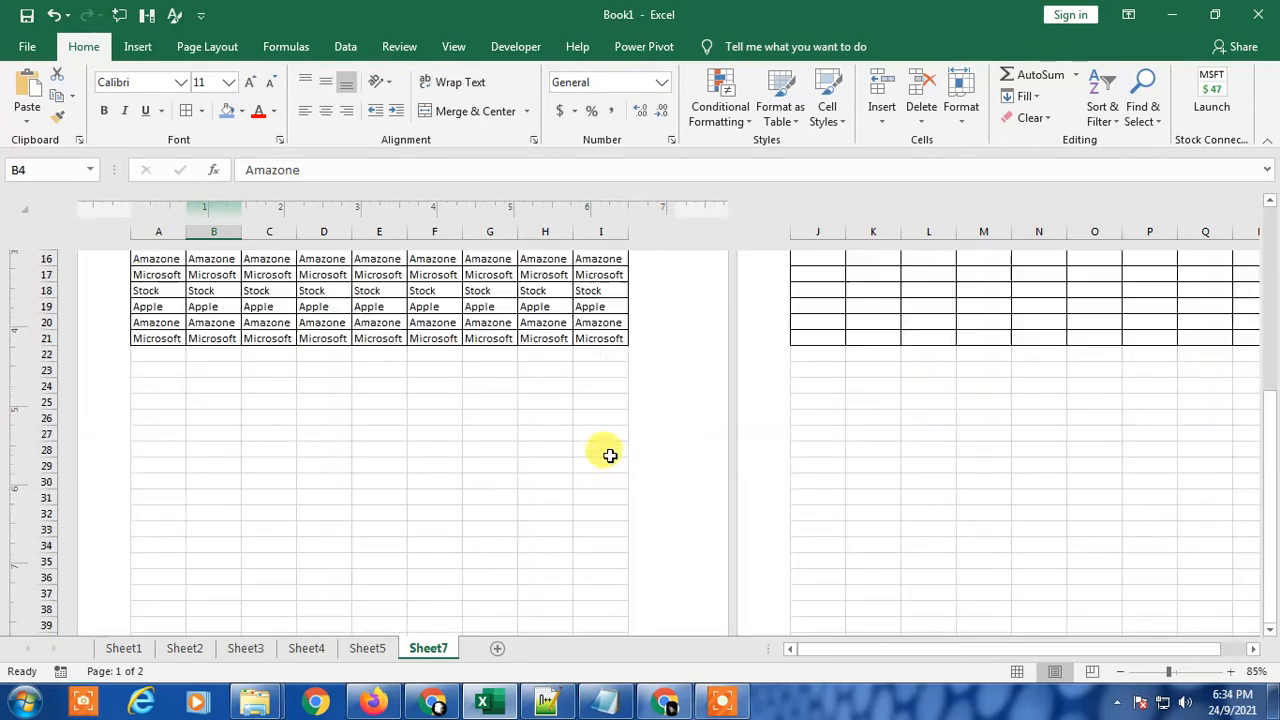
scroll(610, 455, up, 5)
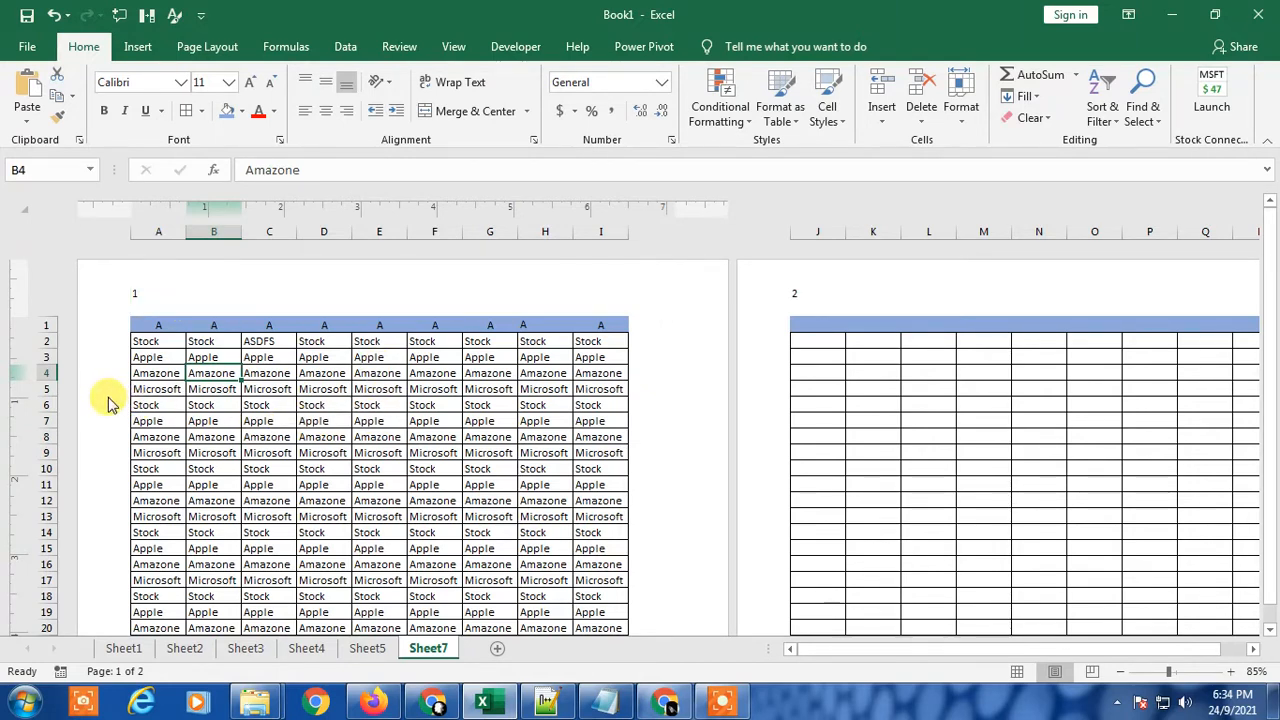
Step: Append a slash and the number of pages element to the page number in the header's left section
click(168, 300)
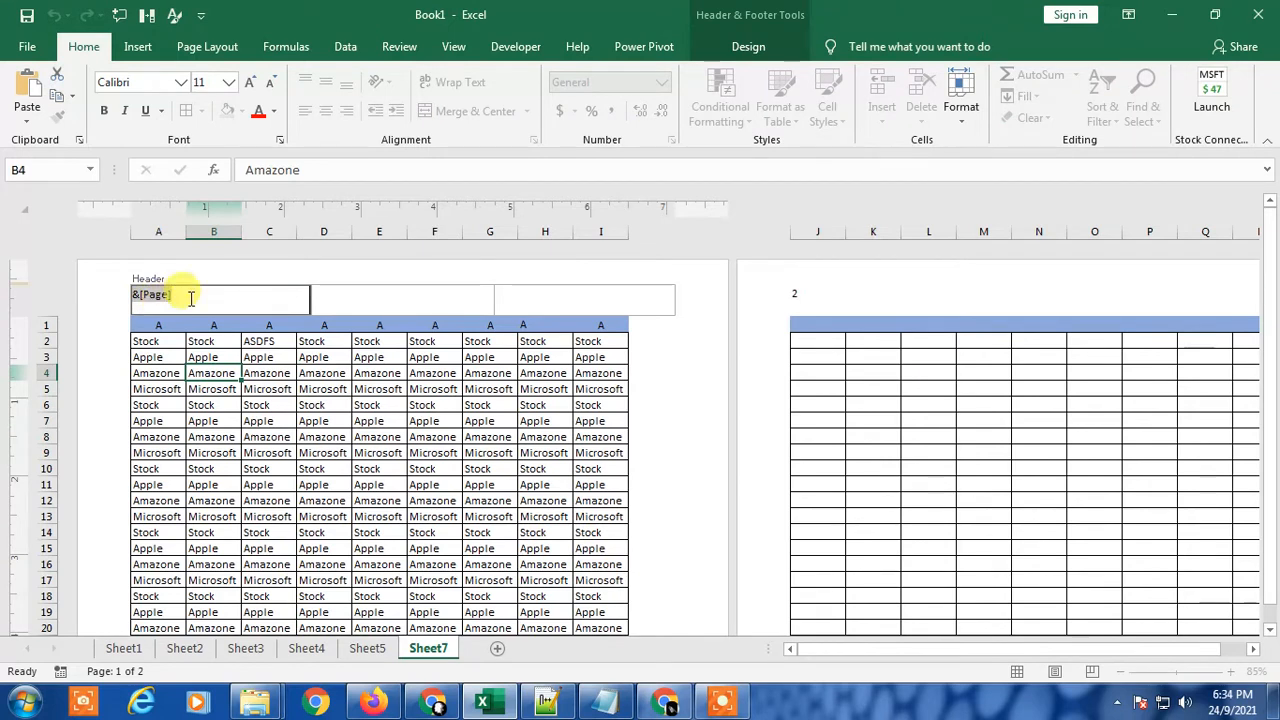
click(279, 292)
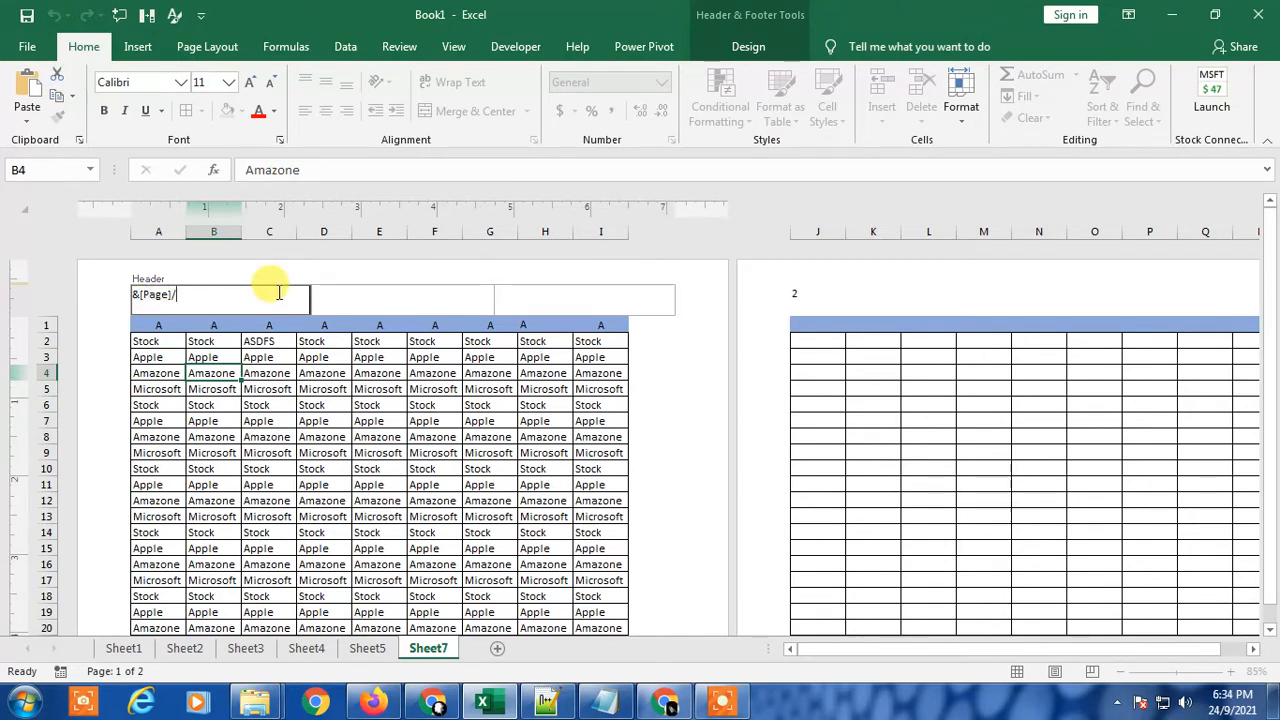
click(748, 47)
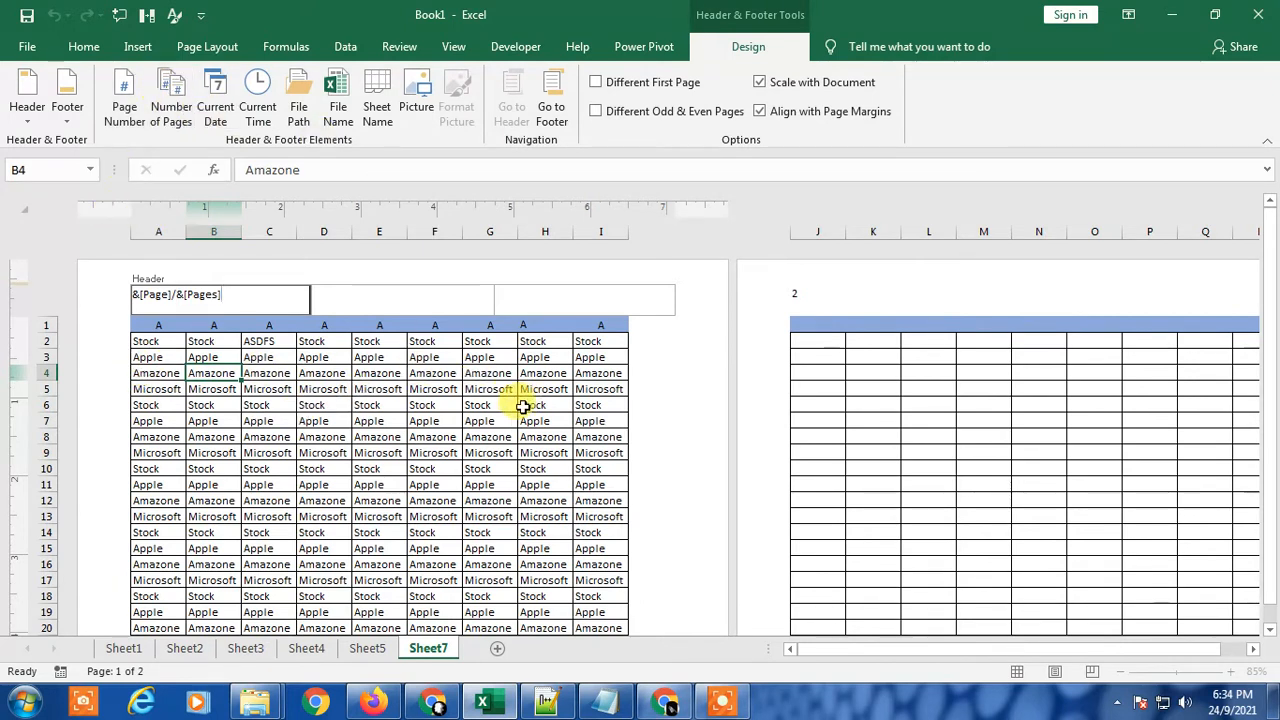
click(468, 404)
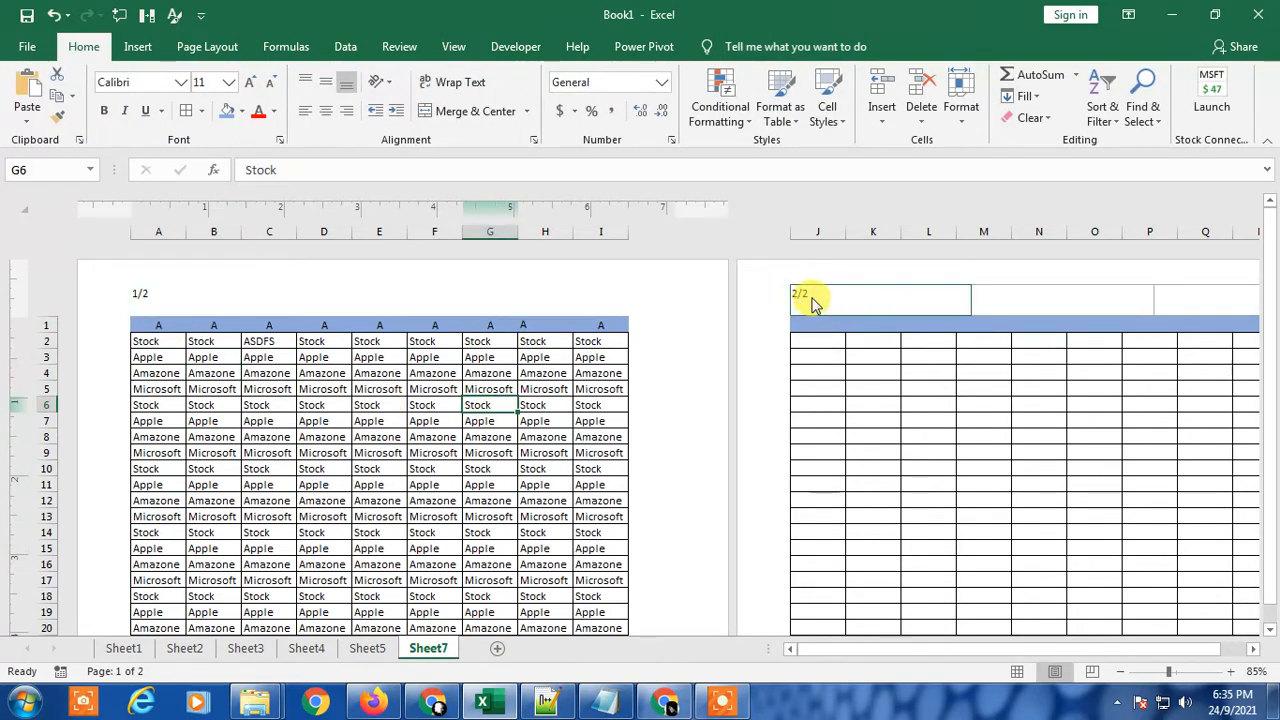
click(215, 300)
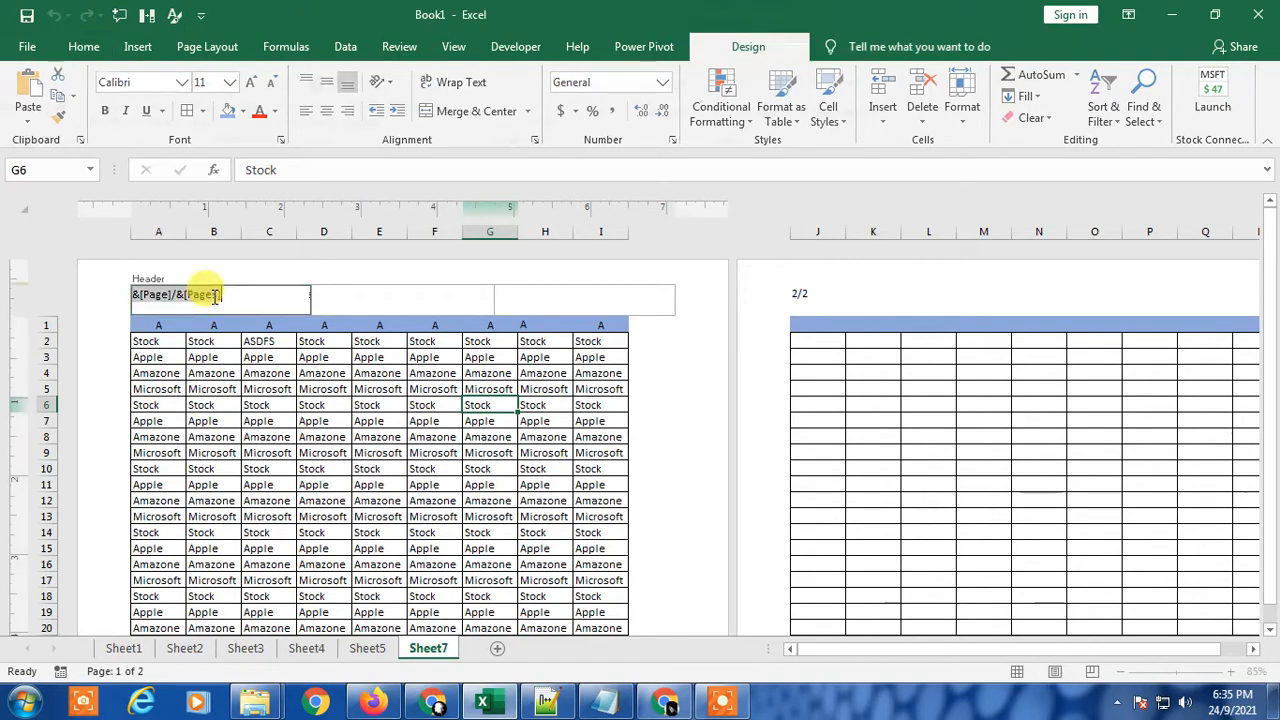
click(434, 437)
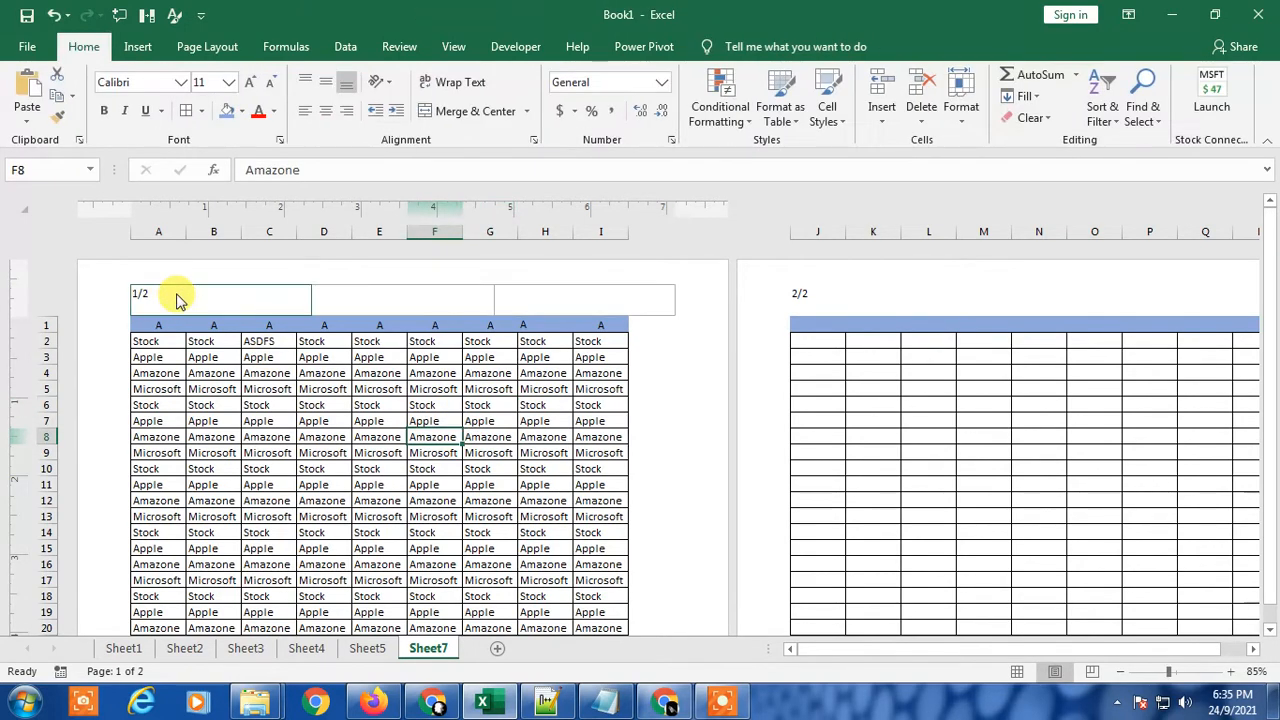
click(175, 293)
click(323, 387)
Step: Insert the number of pages element in the right section of the first page's footer
scroll(400, 432, down, 10)
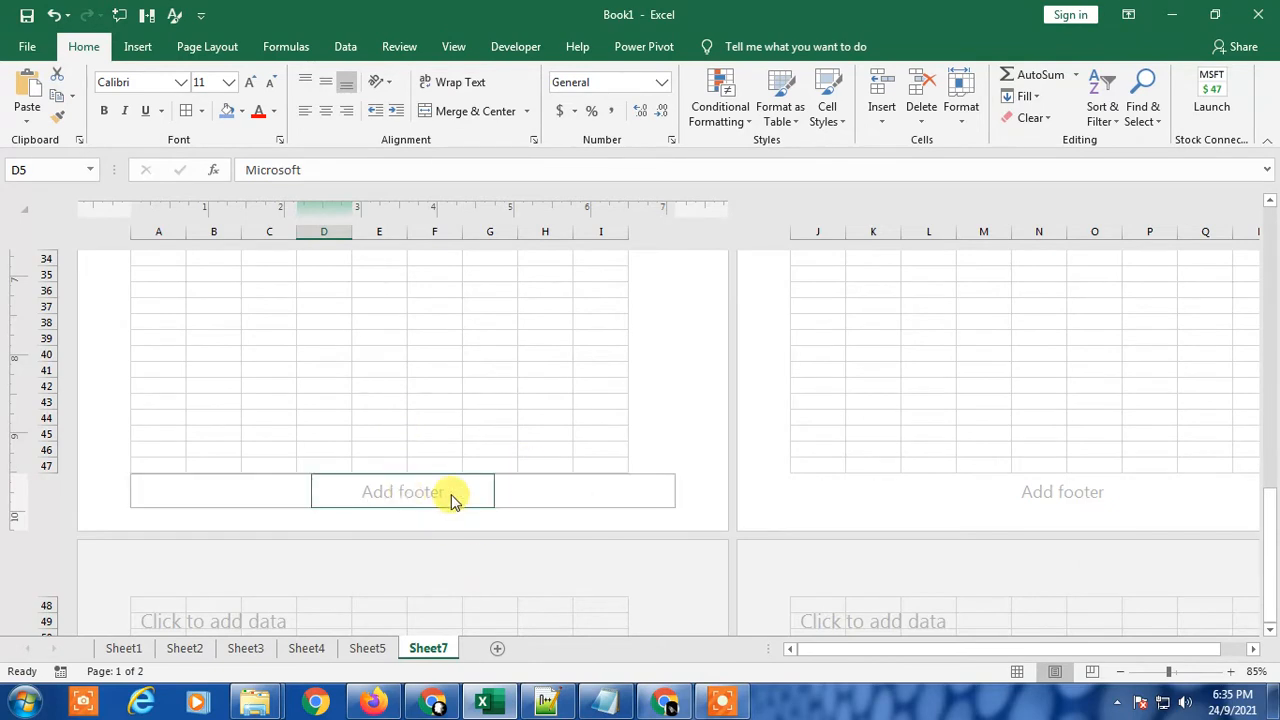
click(560, 489)
click(737, 50)
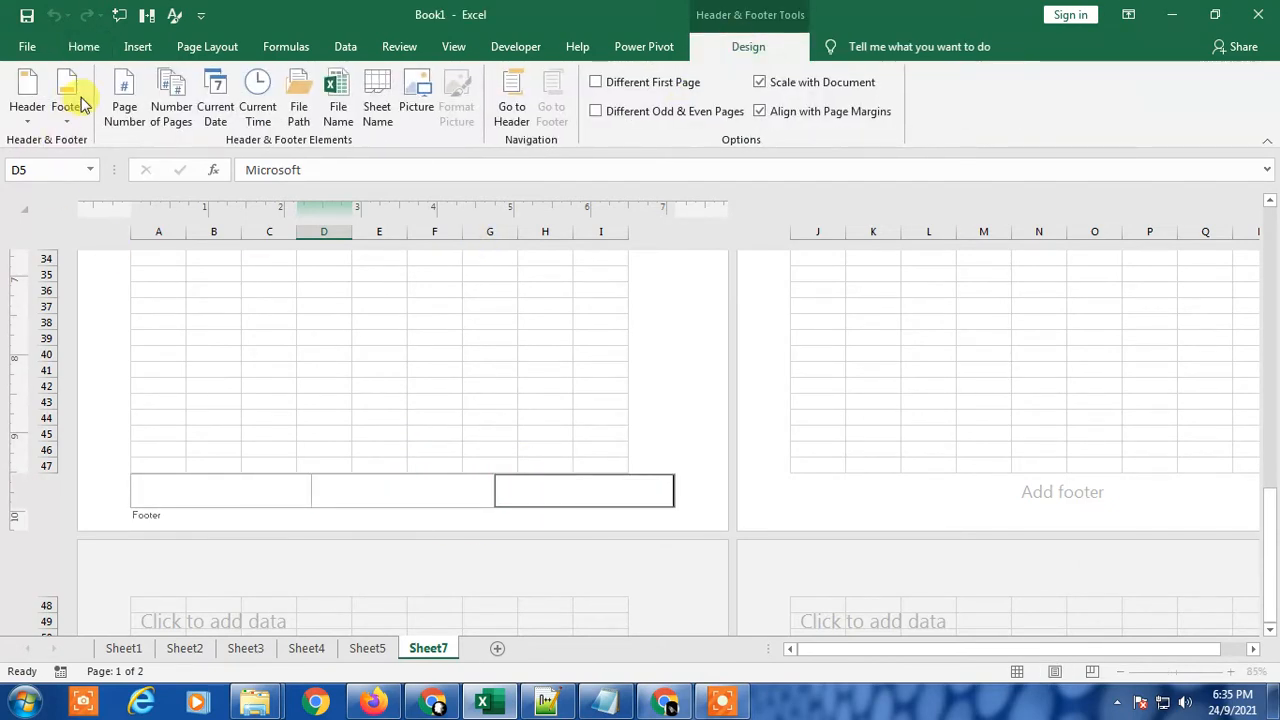
click(175, 105)
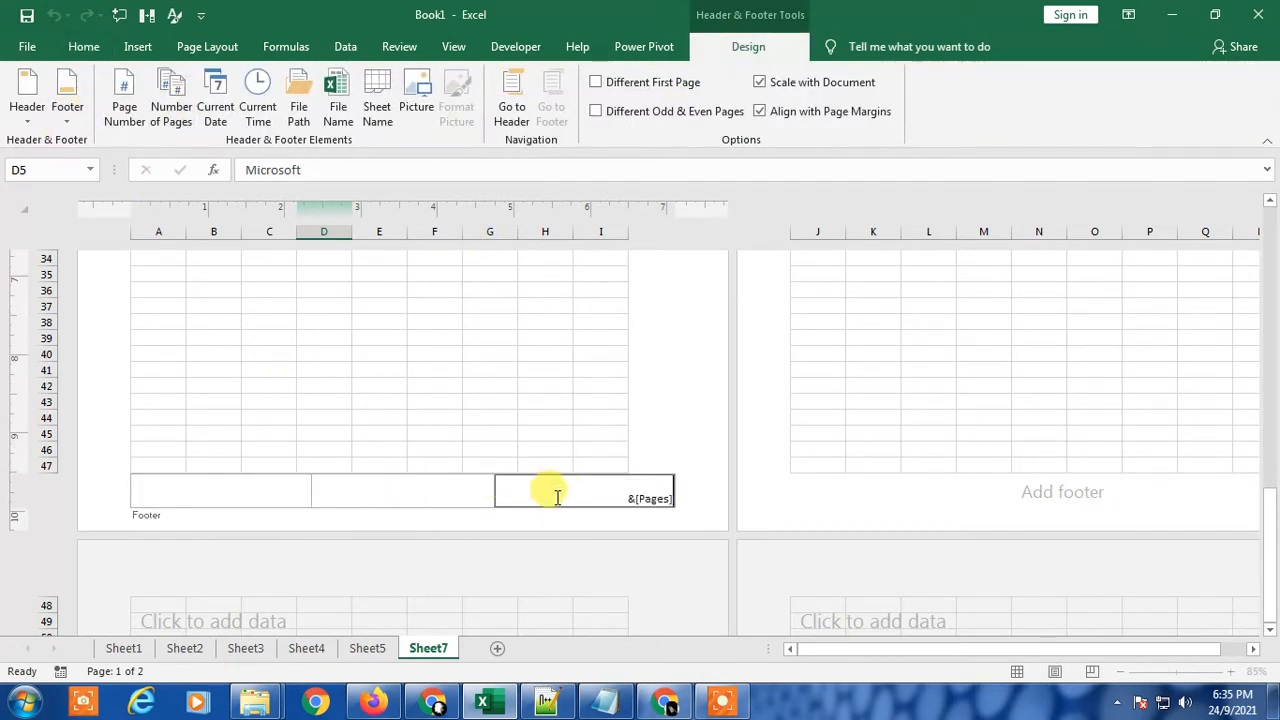
click(574, 317)
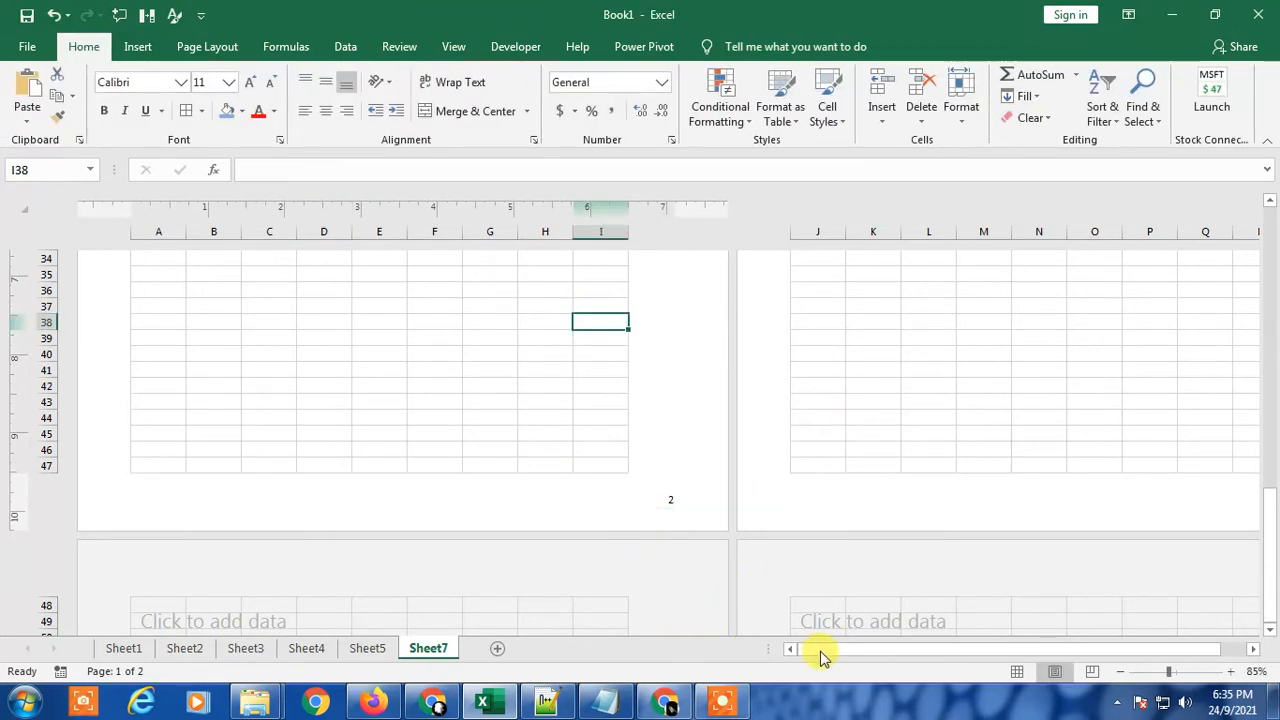
Step: Append a slash and a second number of pages element in the right section of the footer
drag(820, 655, 951, 654)
click(541, 500)
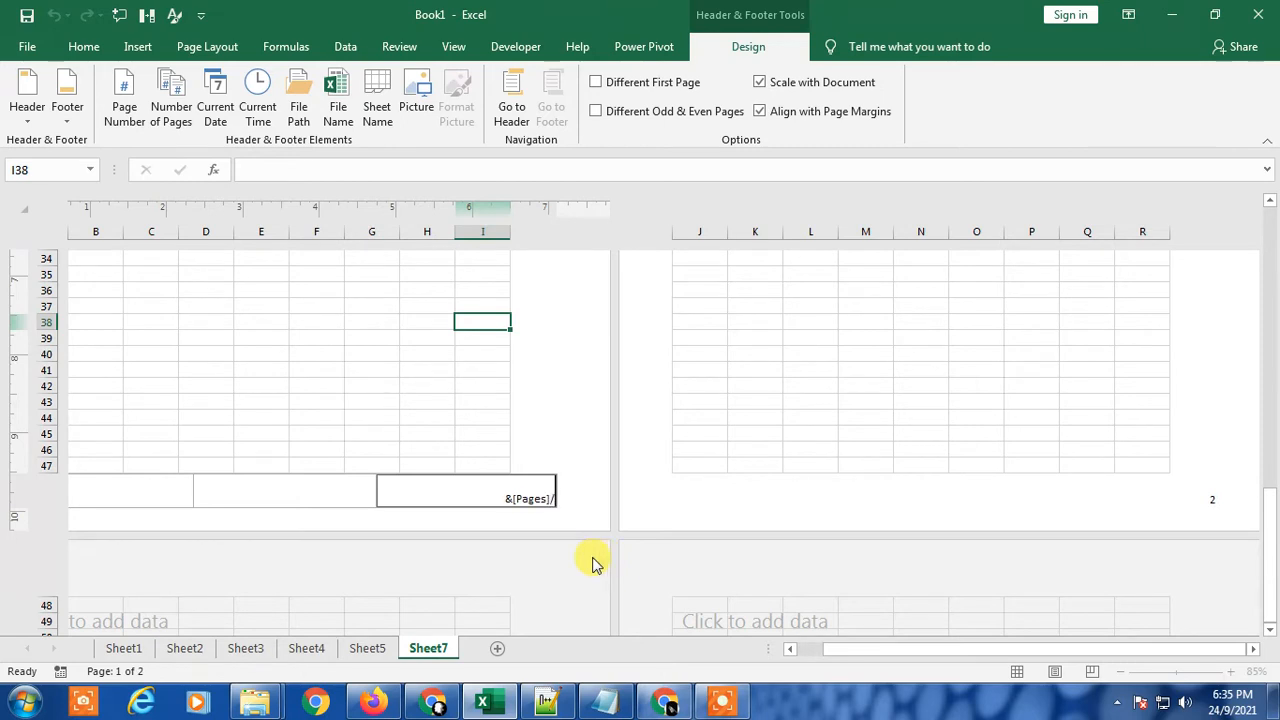
click(170, 112)
click(617, 510)
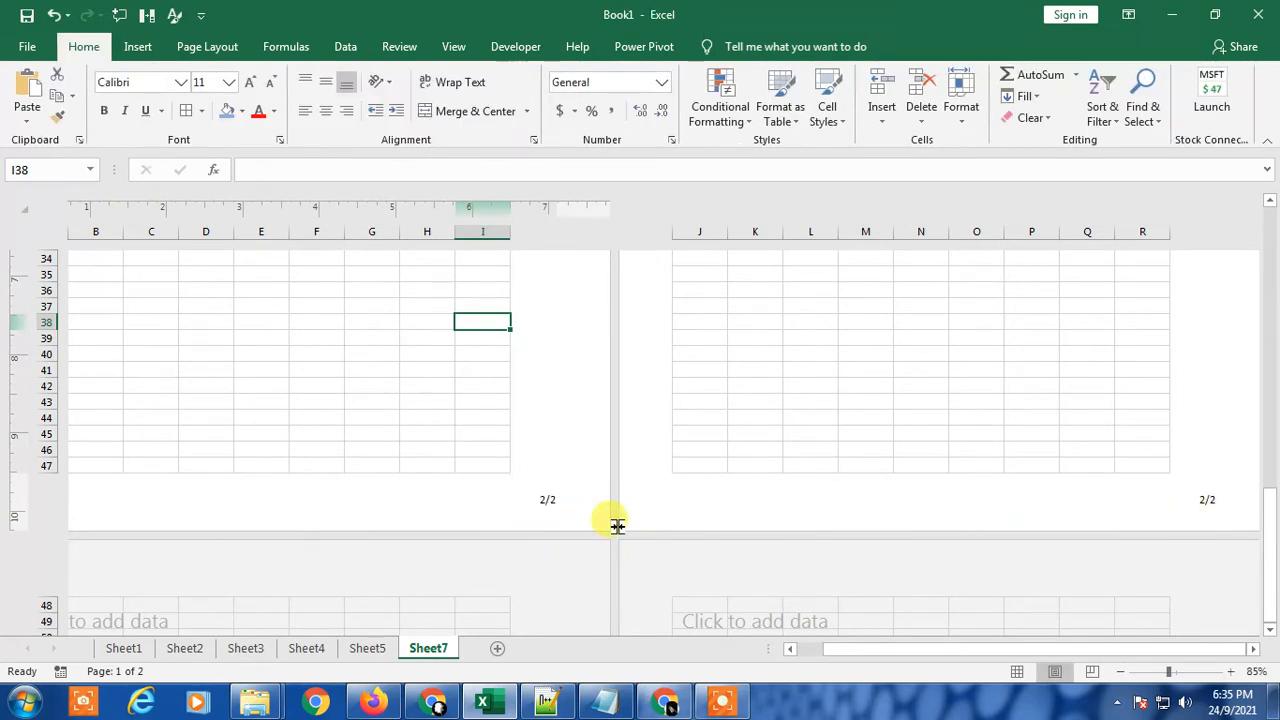
Step: Format the page number text in the header's left section as 16-point Aharoni in red
scroll(556, 497, up, 10)
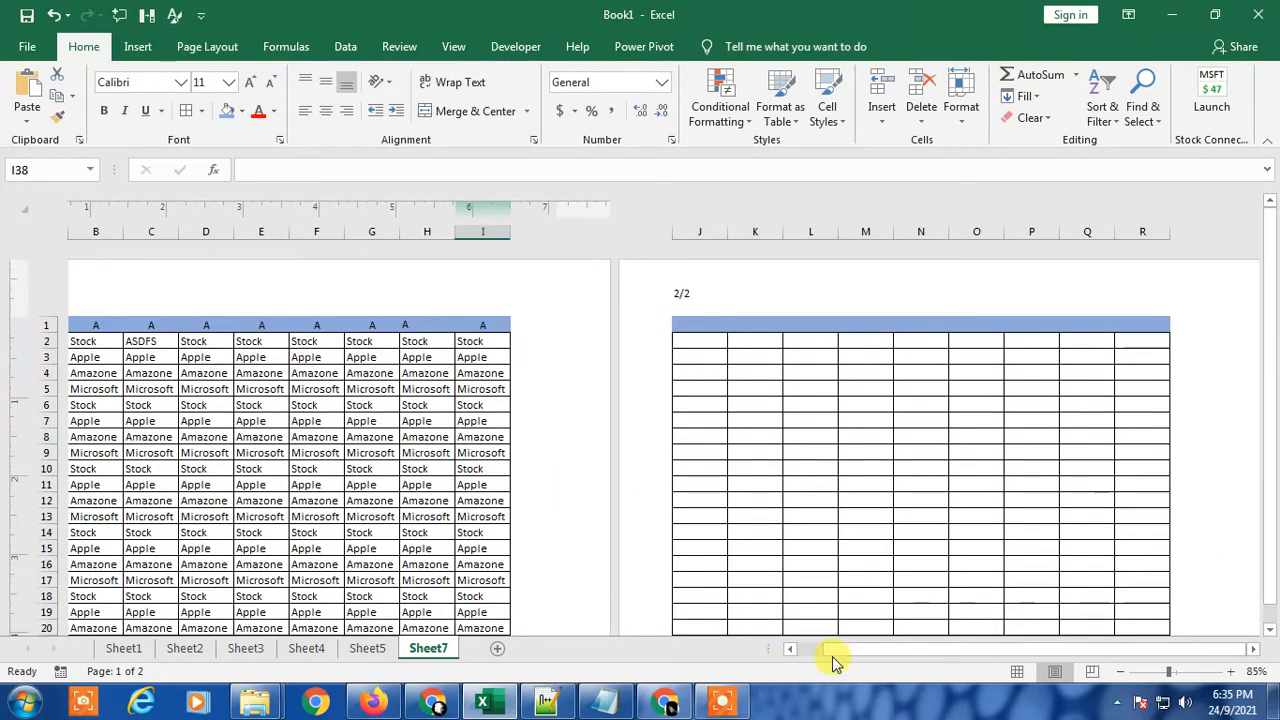
drag(886, 651, 820, 651)
click(155, 292)
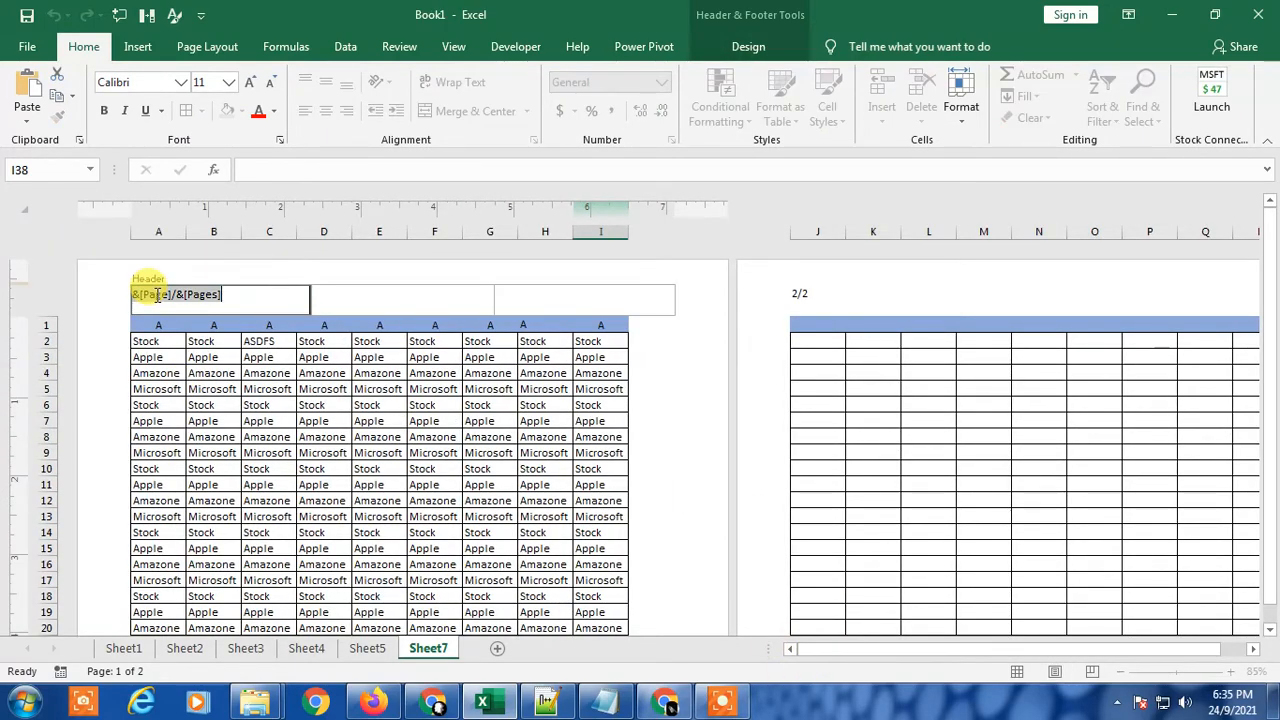
click(269, 421)
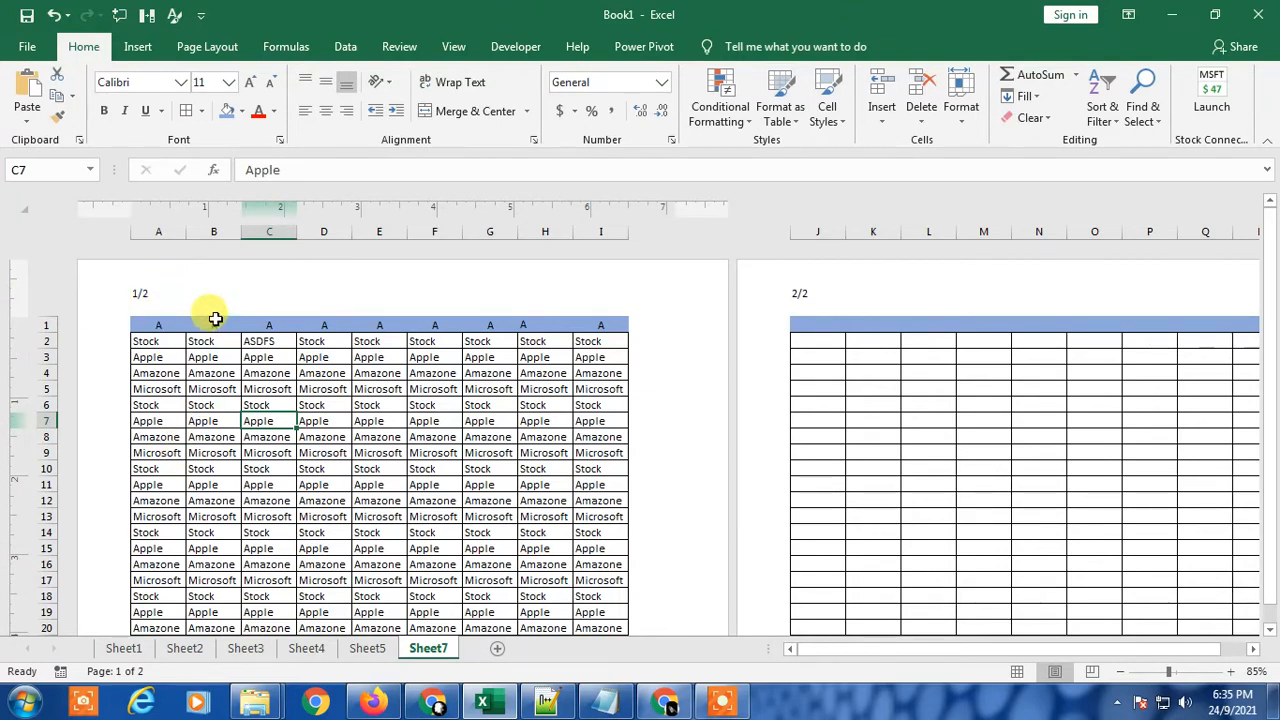
click(159, 297)
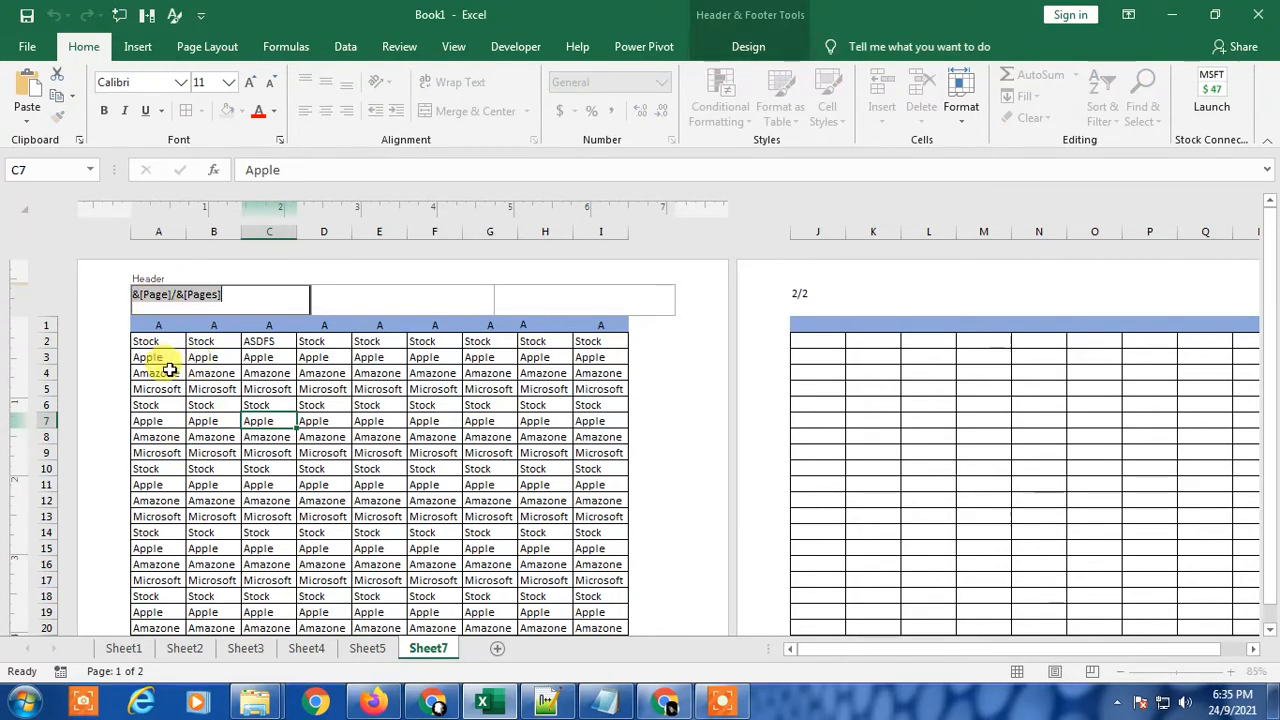
click(189, 410)
click(146, 297)
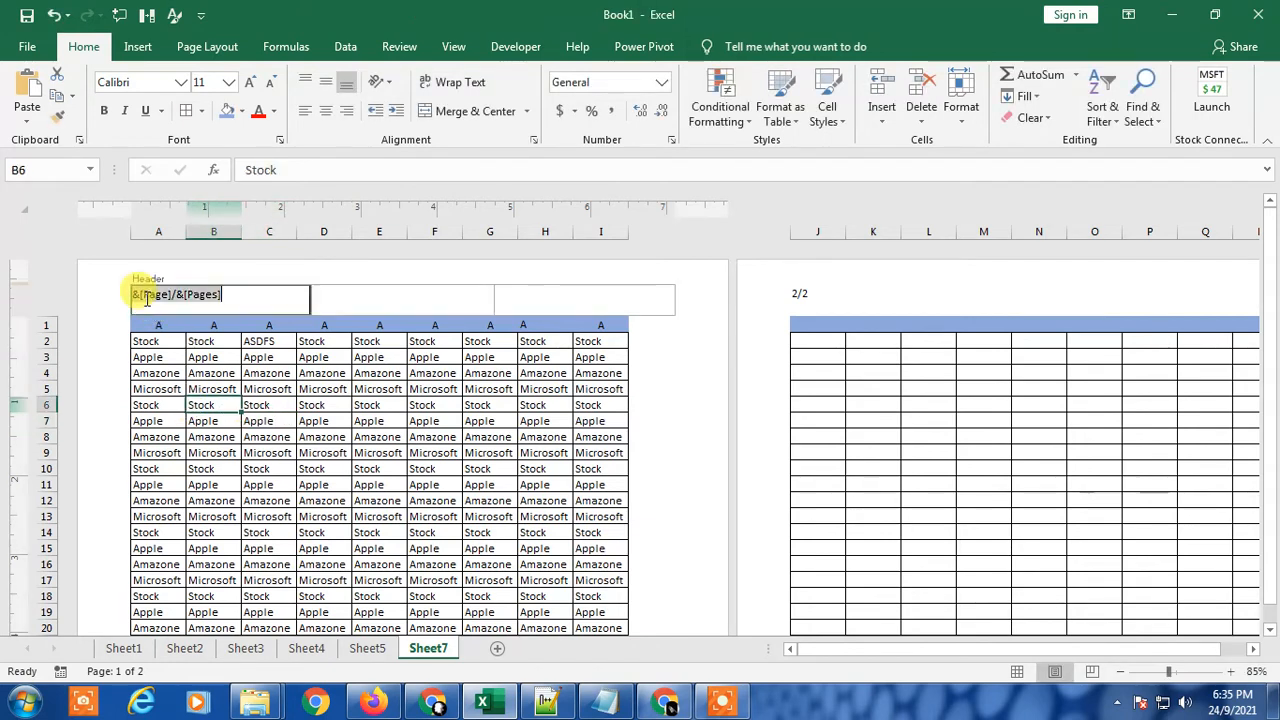
drag(248, 305, 100, 283)
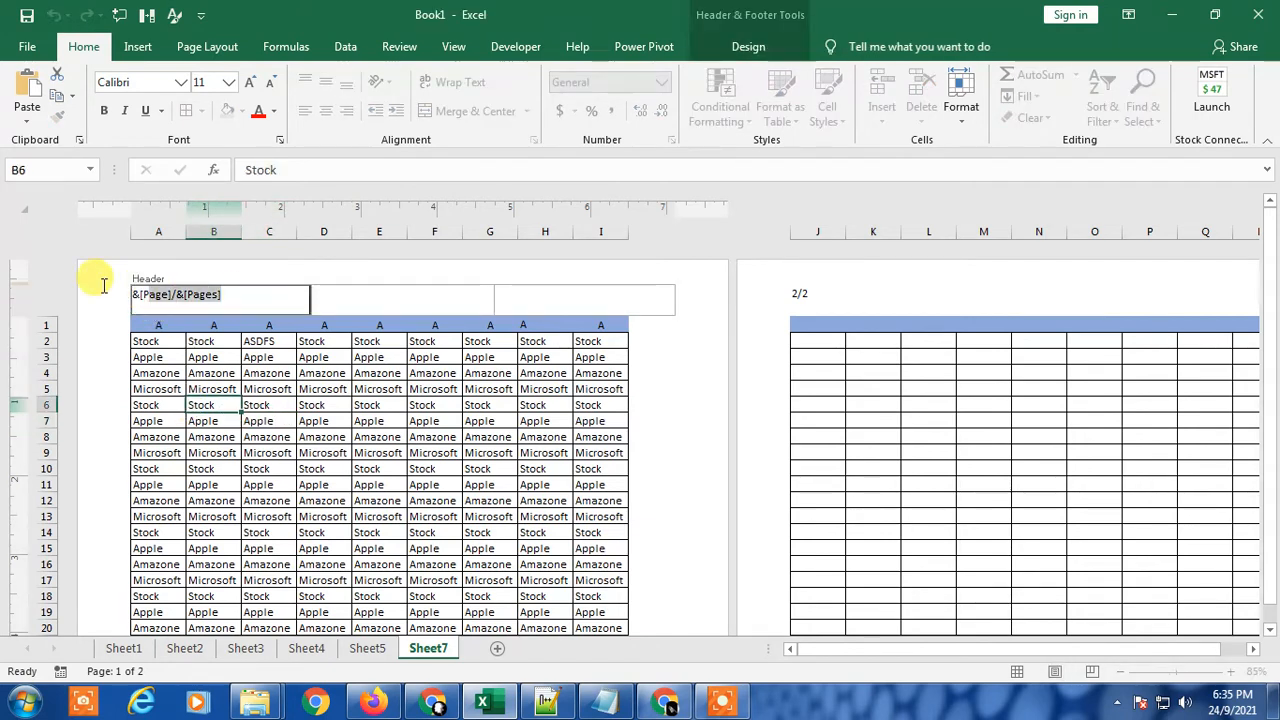
click(229, 84)
click(205, 211)
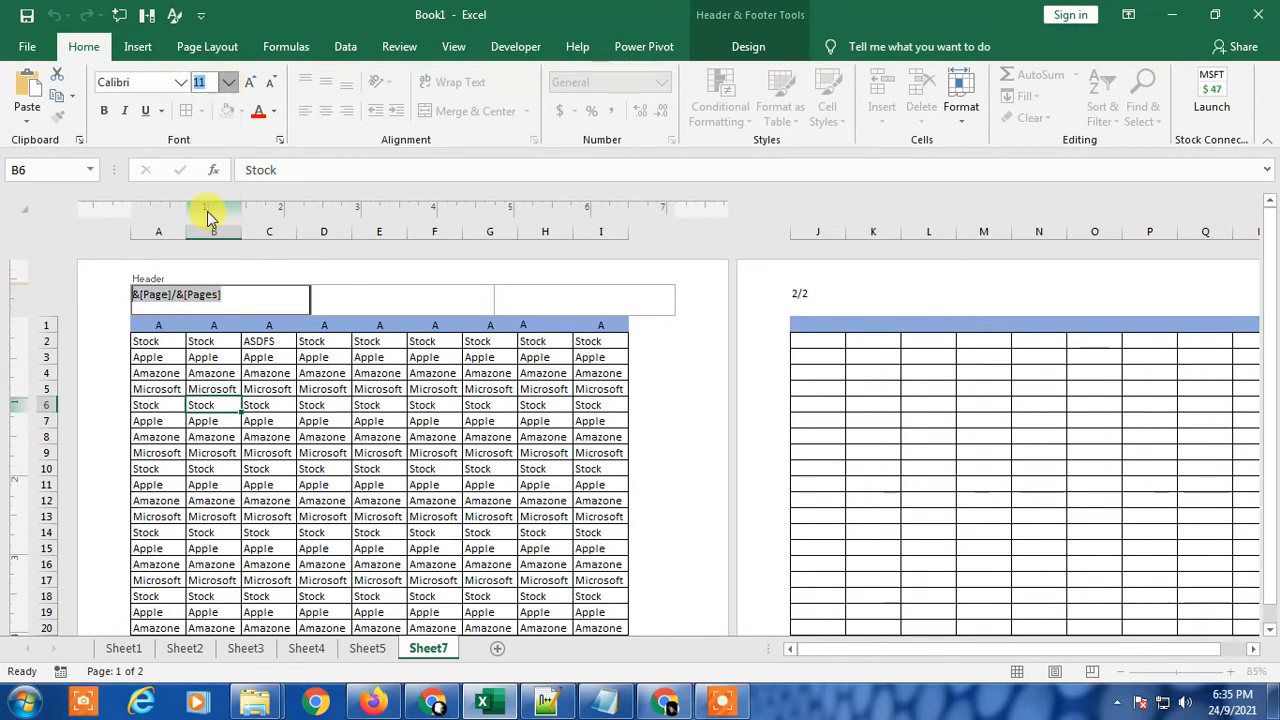
click(181, 88)
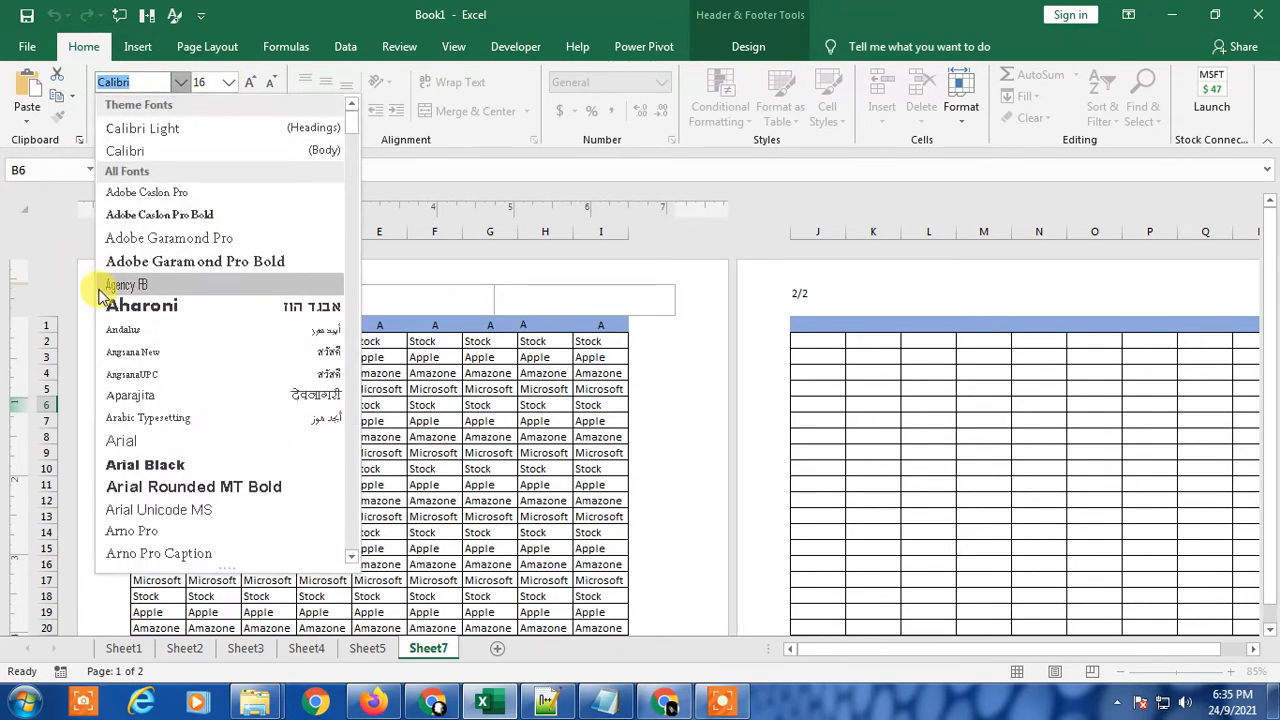
click(108, 300)
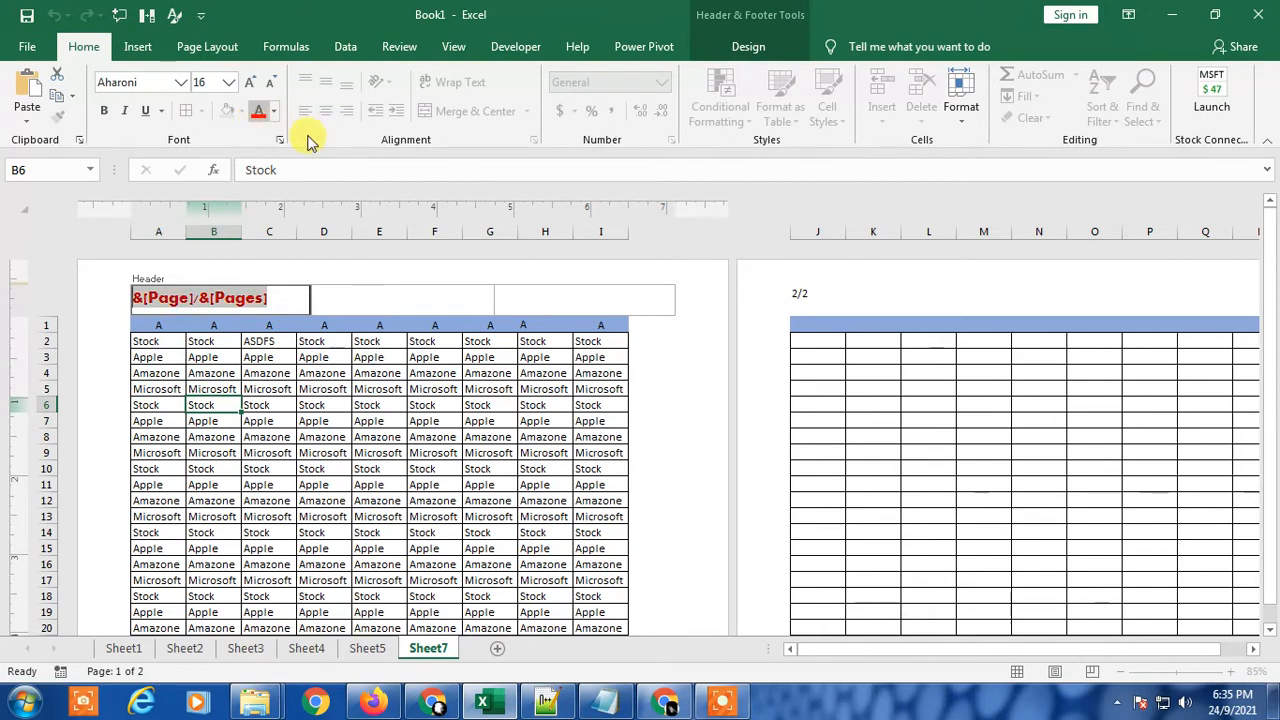
click(498, 450)
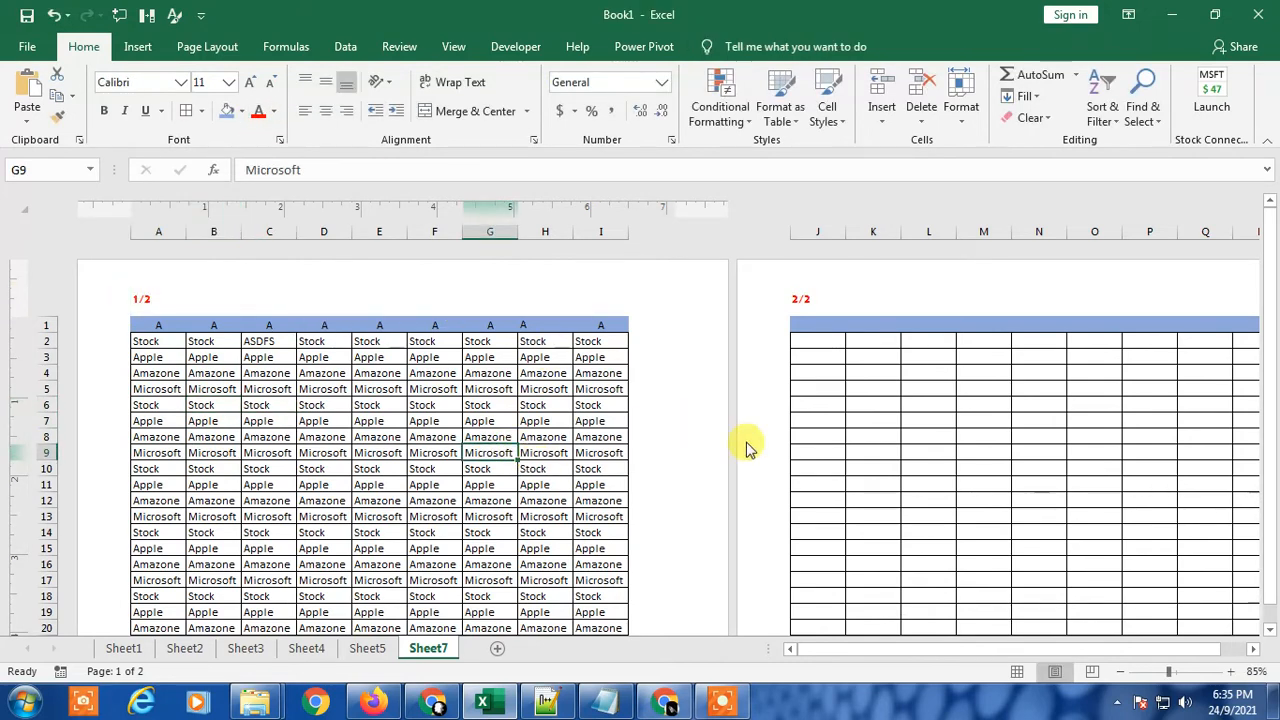
Step: Look over the headers and footers of both pages to compare their page numbers
scroll(745, 450, down, 13)
scroll(674, 546, up, 6)
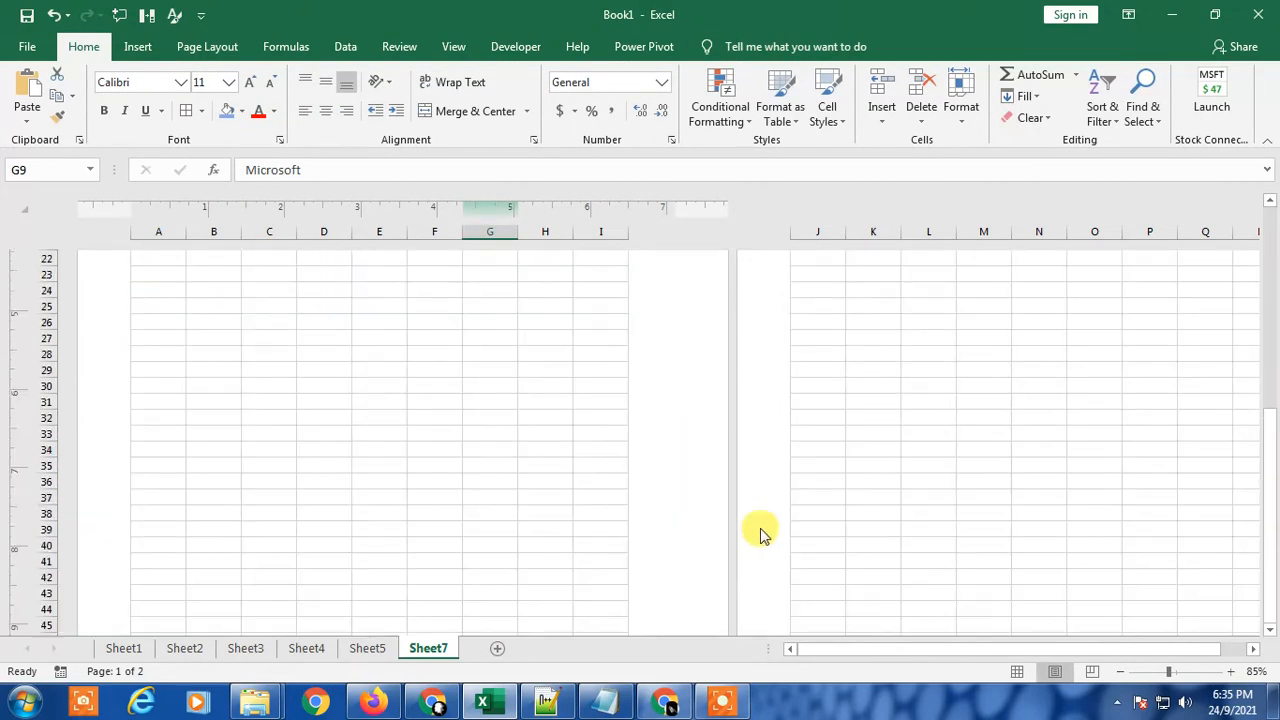
scroll(760, 530, up, 7)
scroll(879, 543, down, 7)
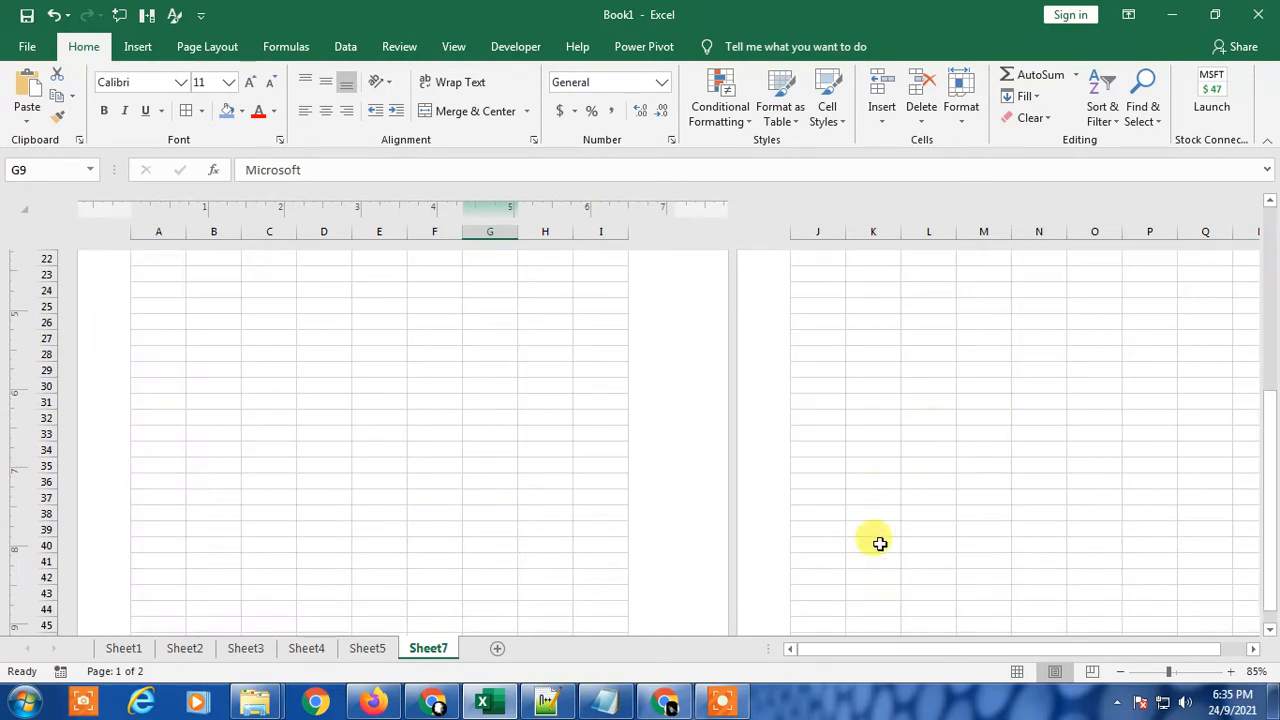
scroll(879, 543, down, 6)
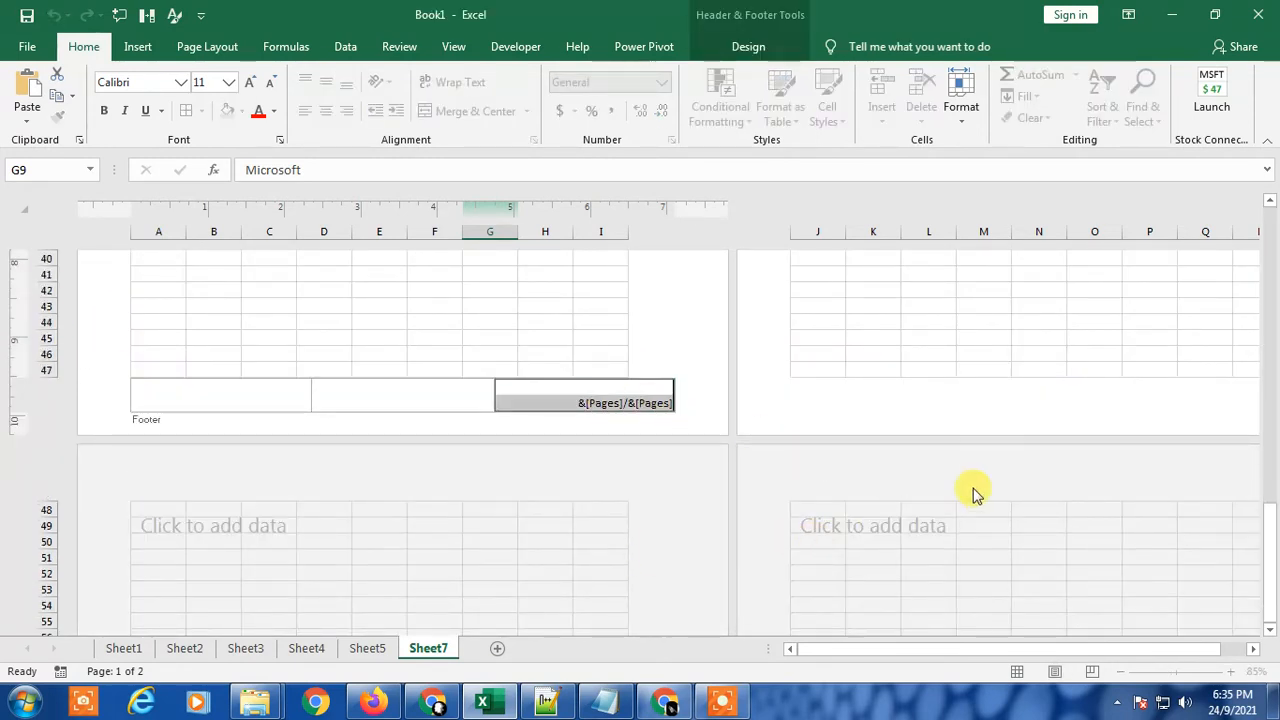
click(955, 430)
scroll(896, 565, up, 5)
scroll(896, 565, up, 5)
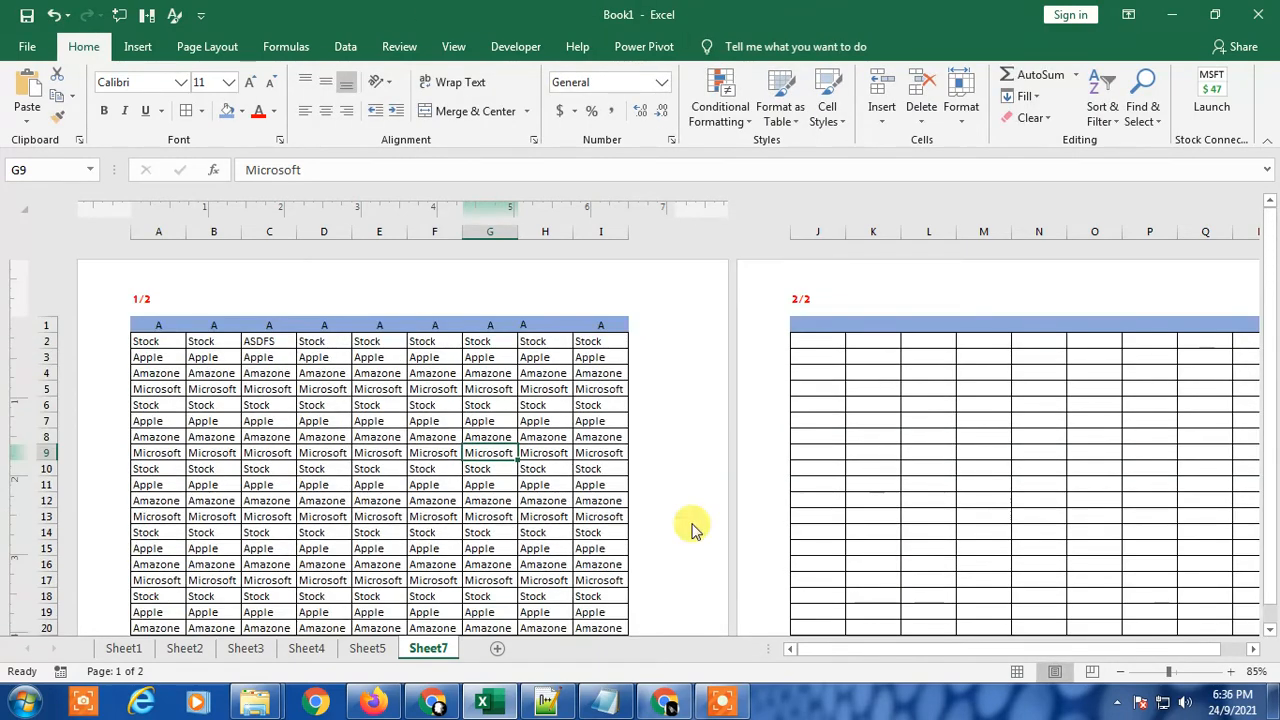
click(206, 419)
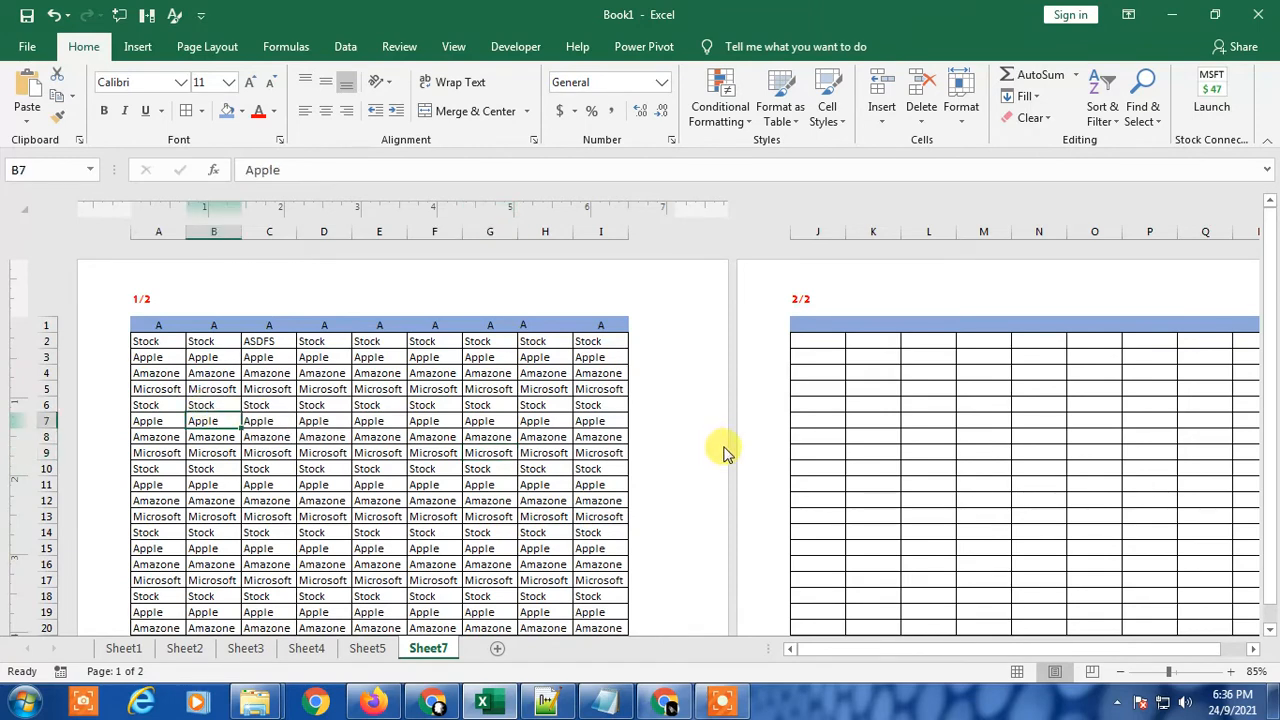
mouse_move(1272, 295)
mouse_down()
mouse_move(1275, 322)
mouse_move(1275, 270)
mouse_up()
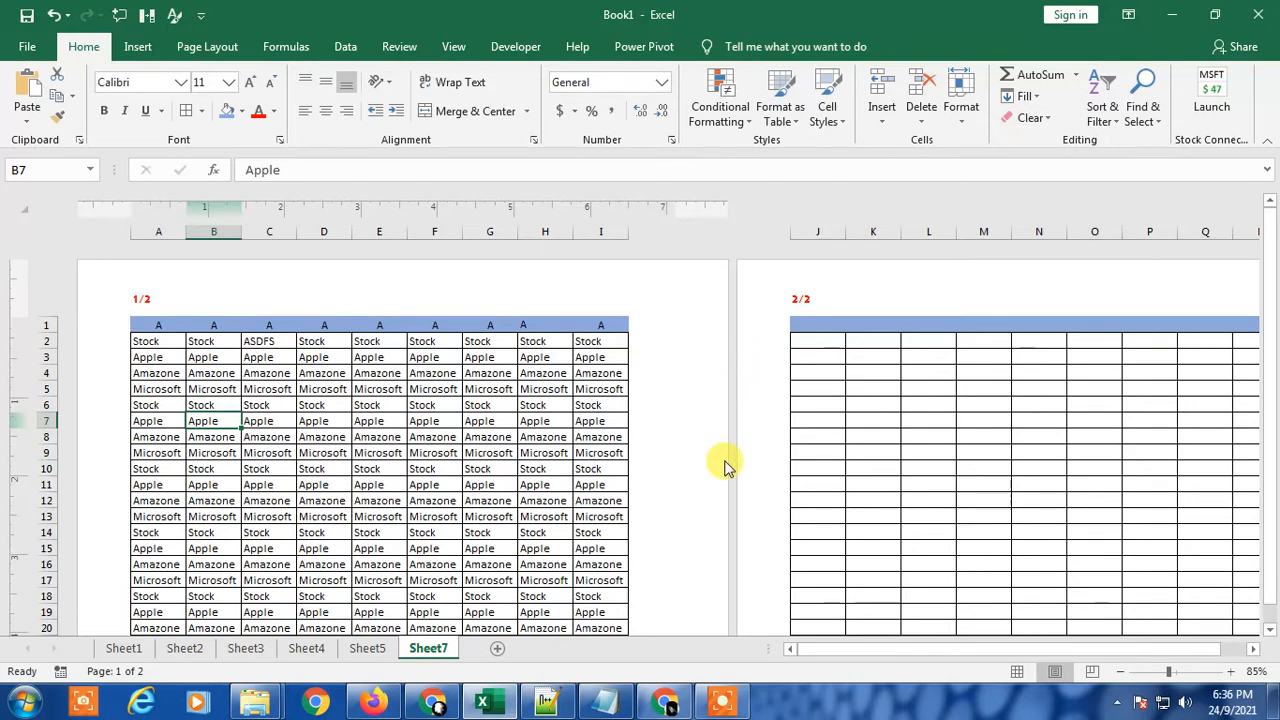
scroll(760, 476, down, 6)
scroll(841, 491, up, 6)
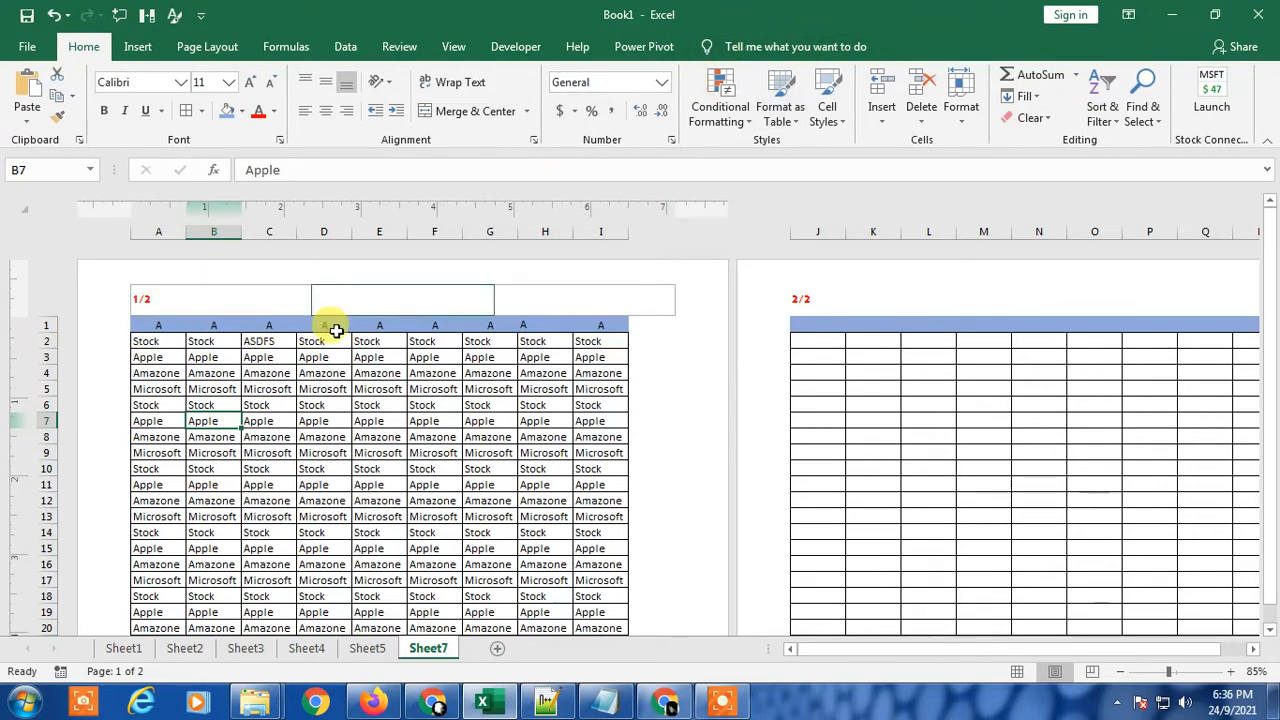
Step: Turn on Different First Page for the worksheet's header and footer
click(290, 304)
click(400, 300)
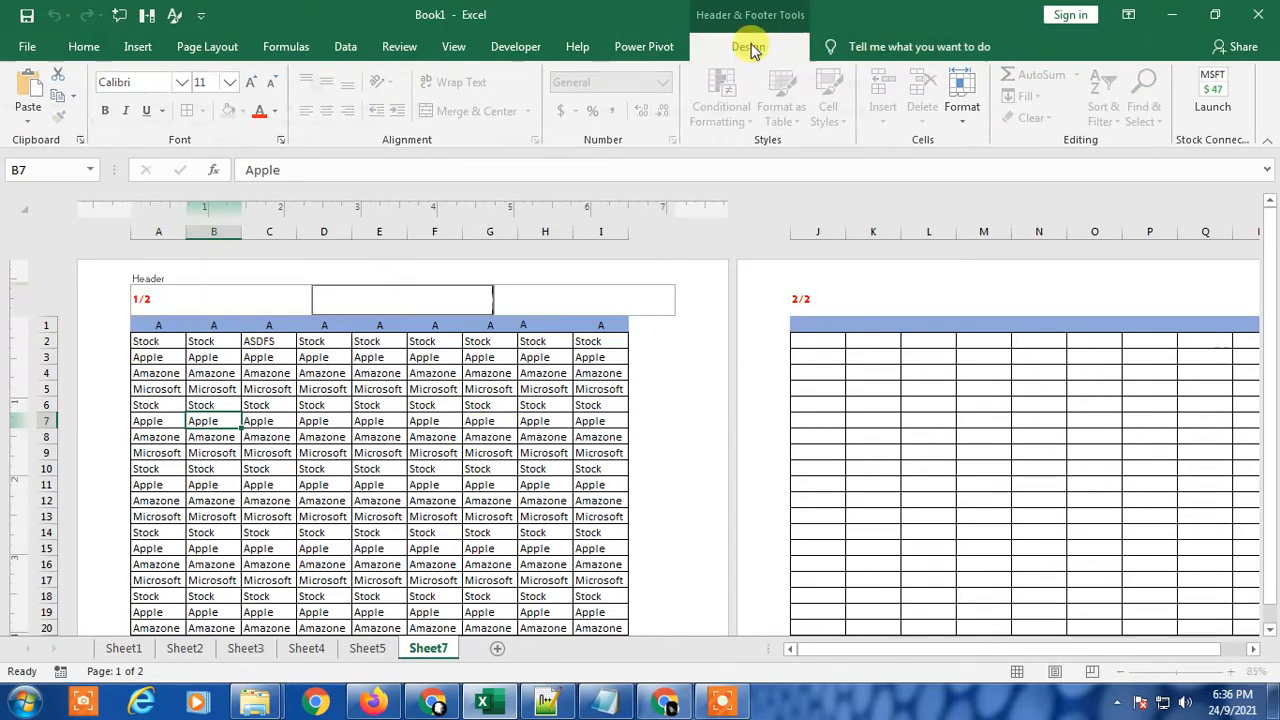
click(748, 46)
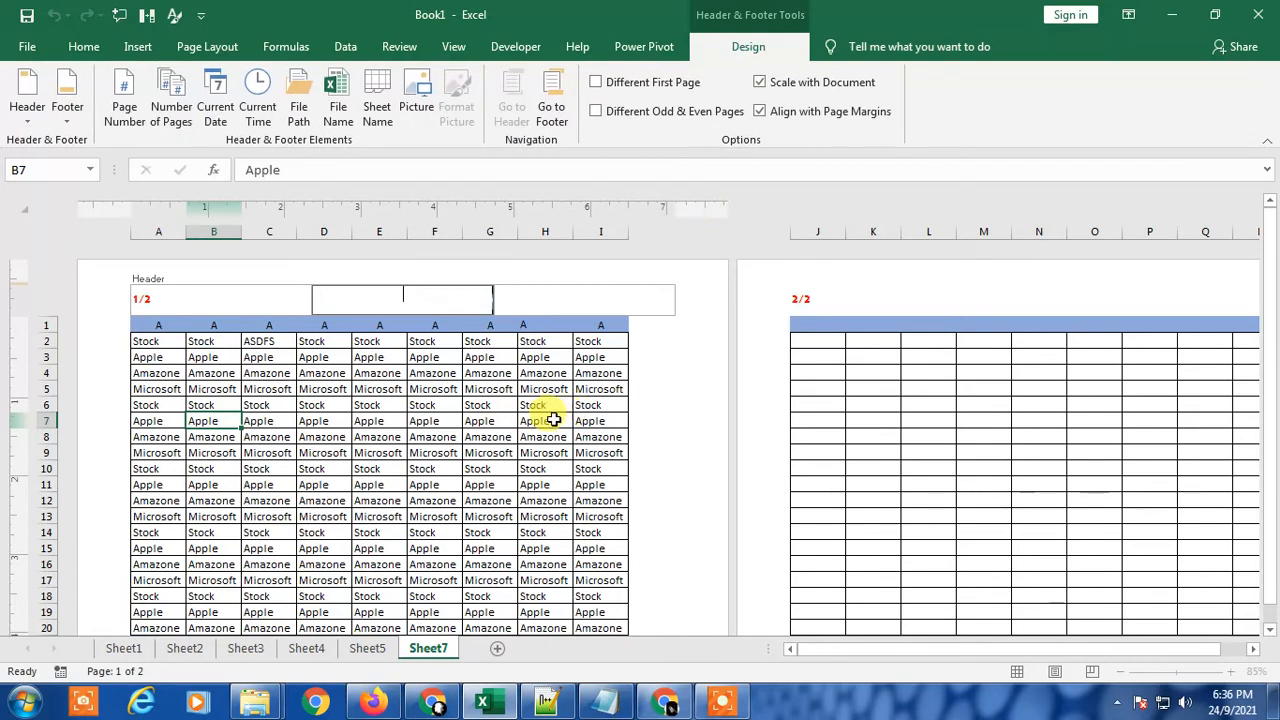
click(596, 84)
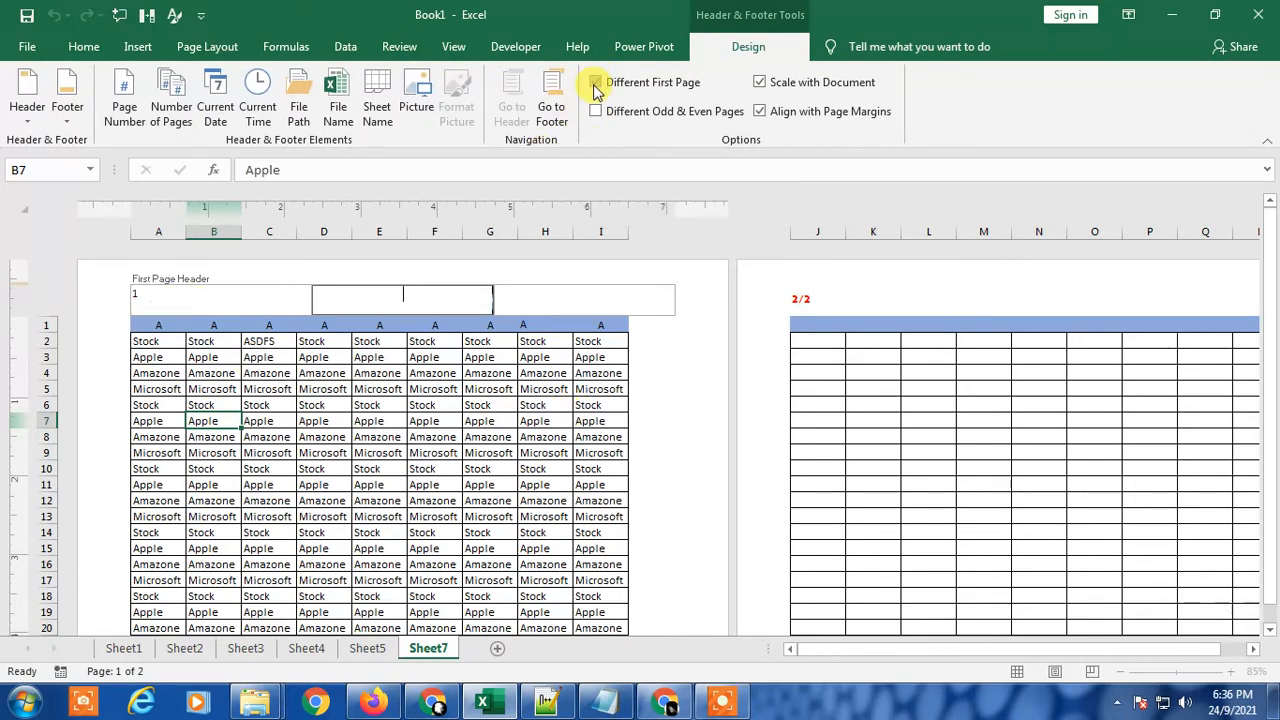
click(537, 420)
Step: Replace the first page header's left section with "asdfsd" and enter "asdf" in its right section
click(200, 297)
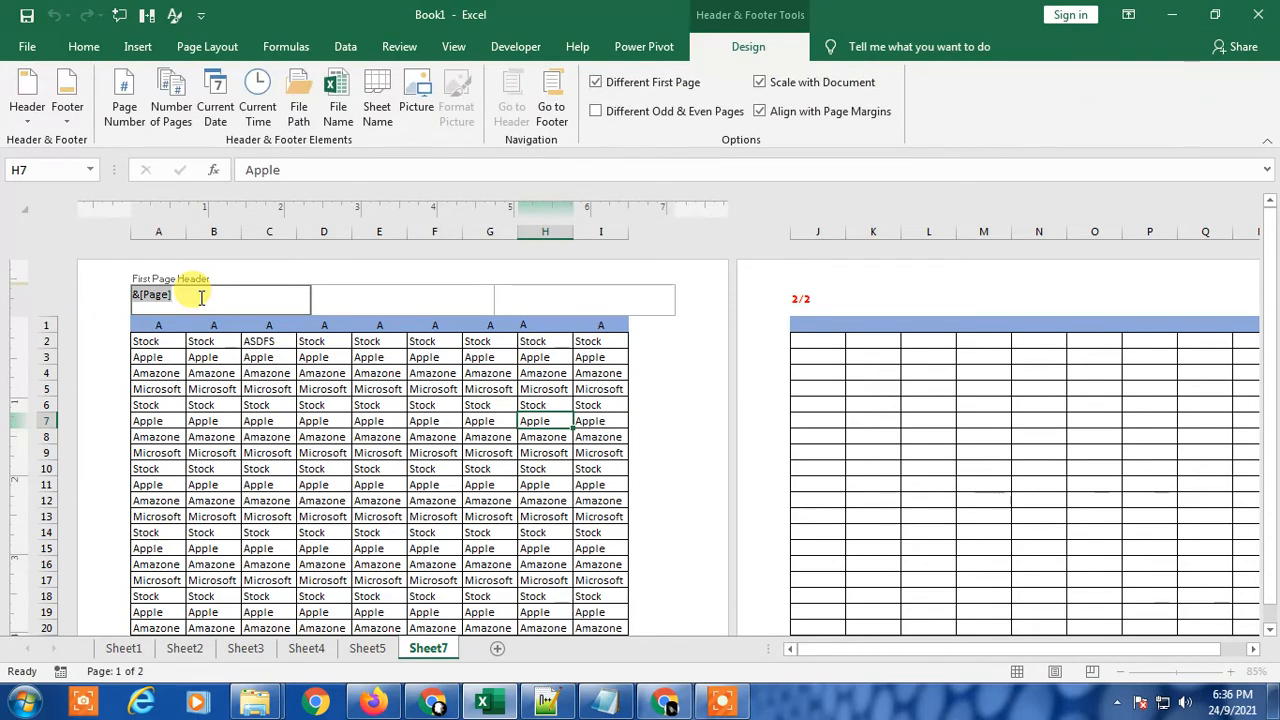
text(asdfsd)
click(397, 300)
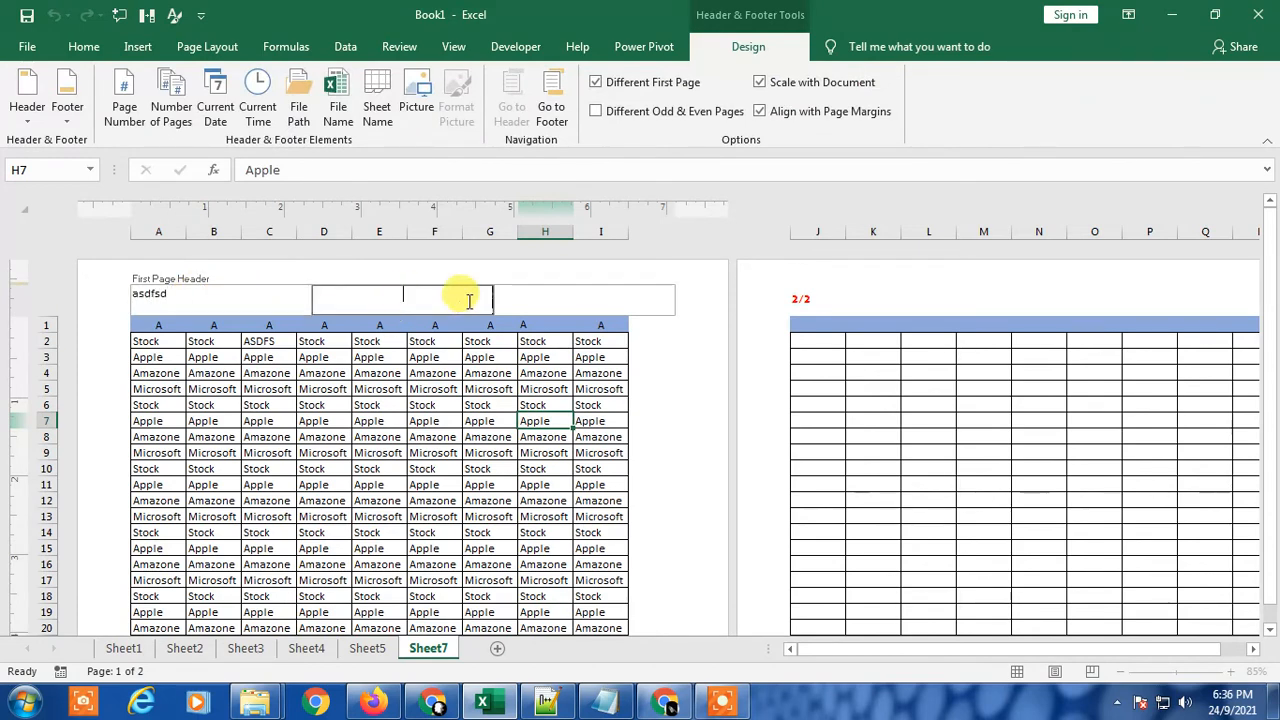
click(617, 290)
text(asdf)
click(660, 445)
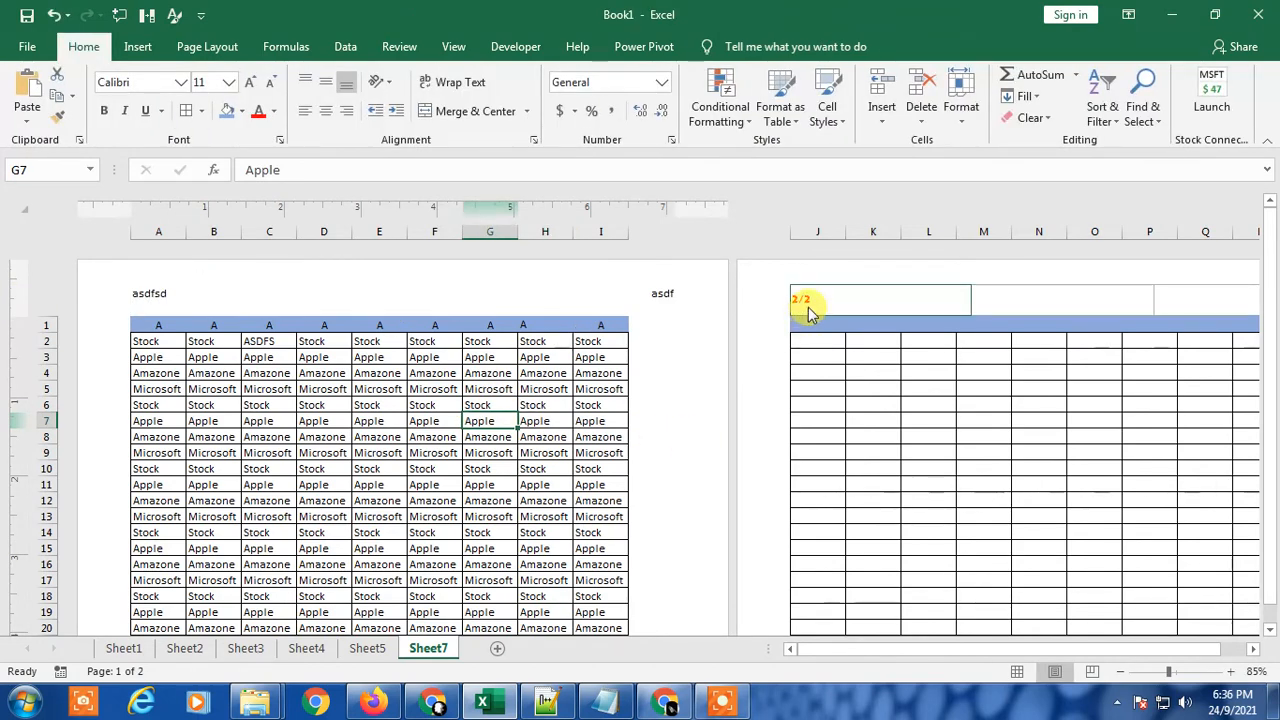
Step: Compare the first page's header with the second page's header, and show the desktop
scroll(860, 420, down, 3)
scroll(890, 440, up, 3)
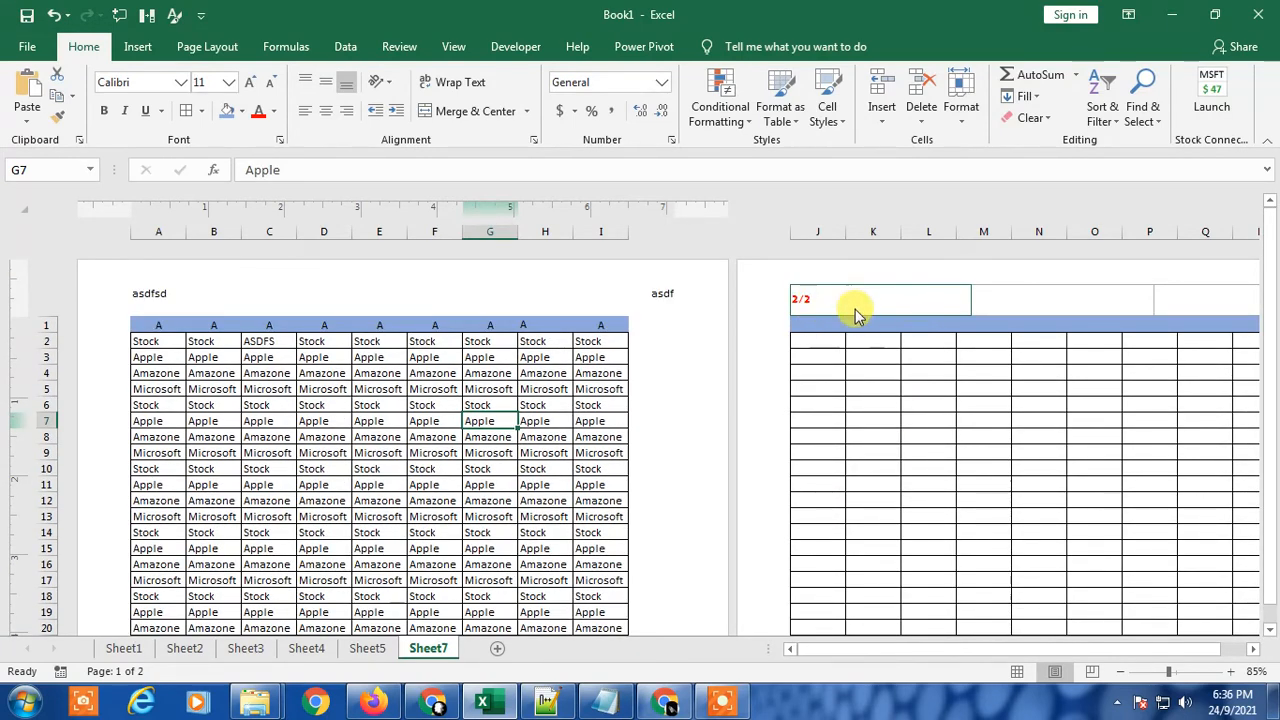
scroll(920, 494, down, 3)
scroll(931, 523, up, 3)
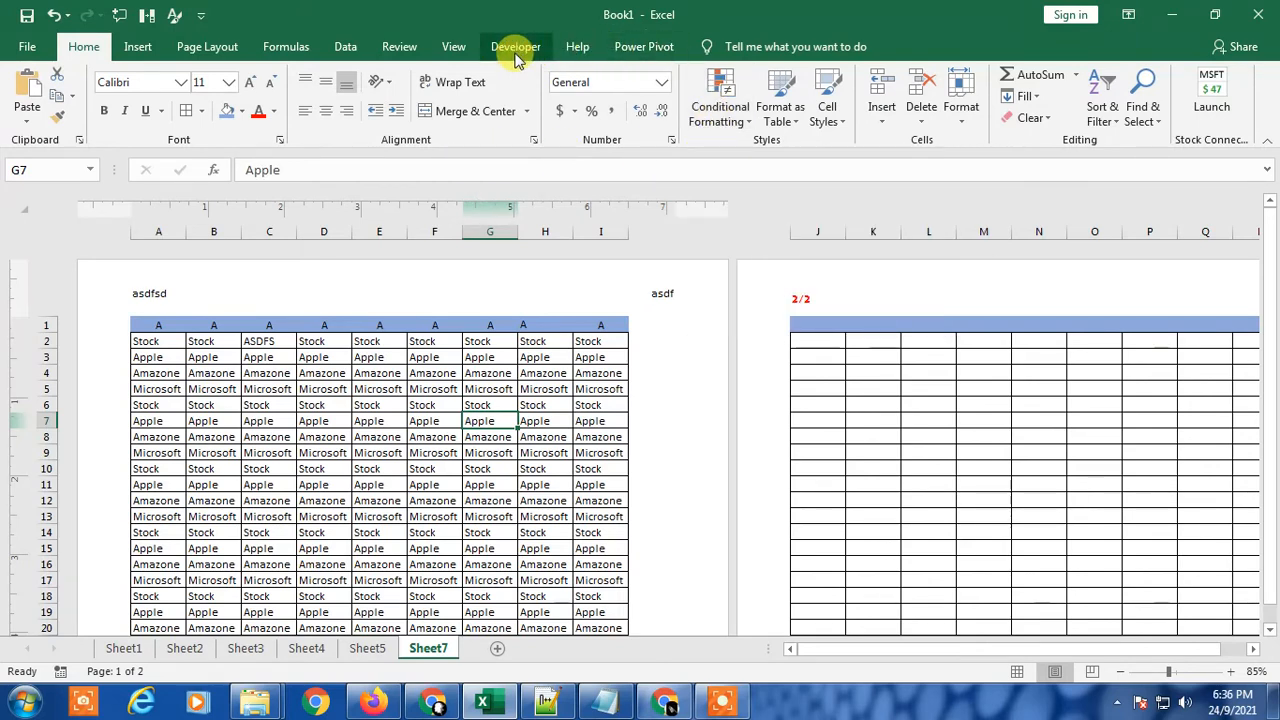
click(487, 486)
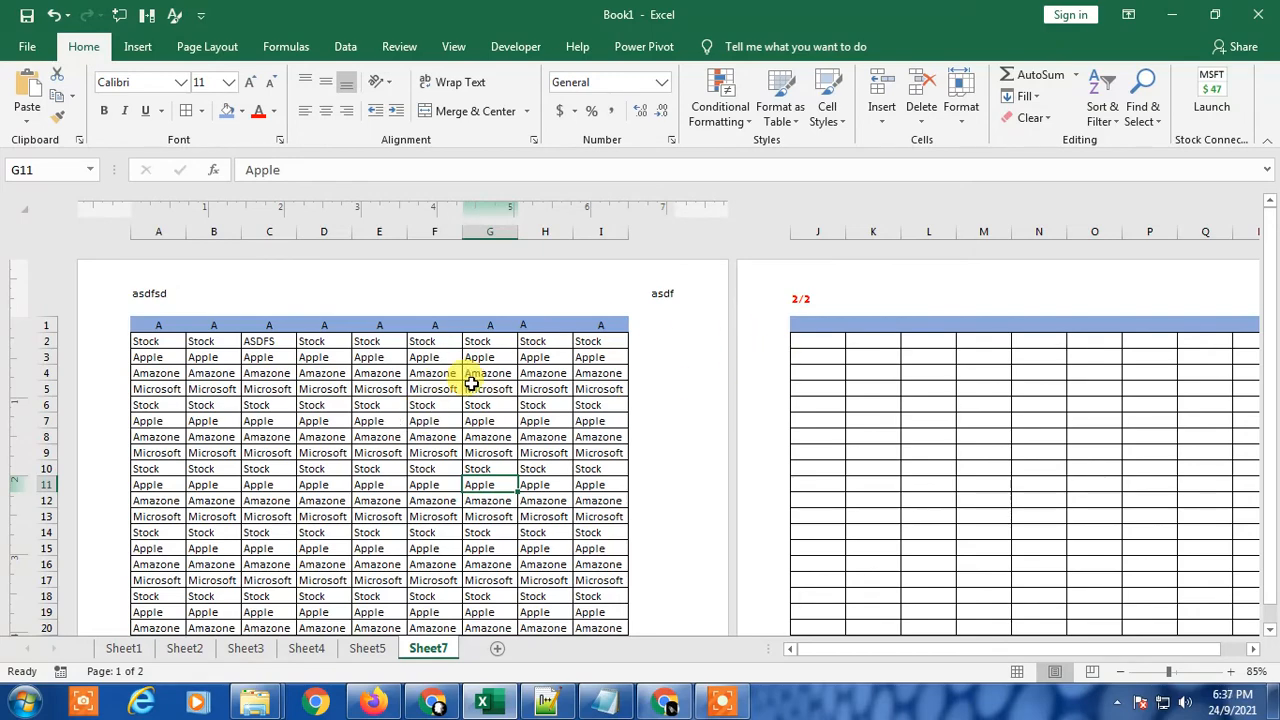
key(super+d)
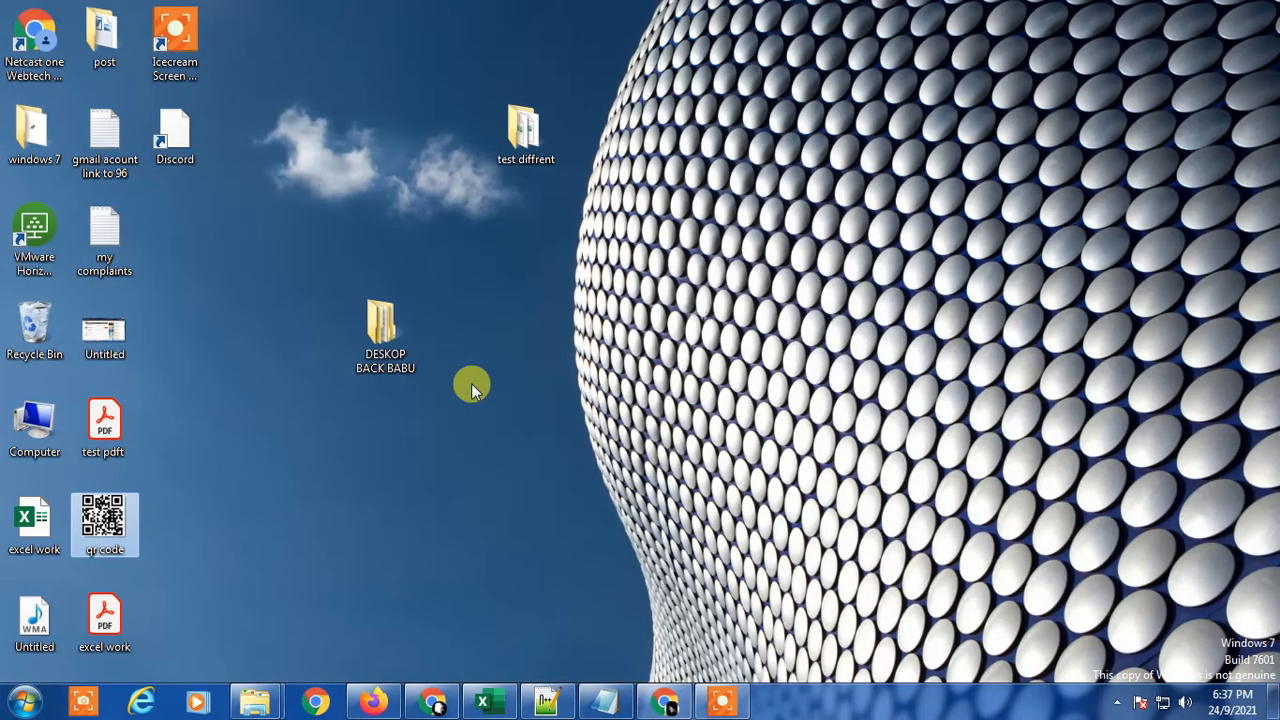